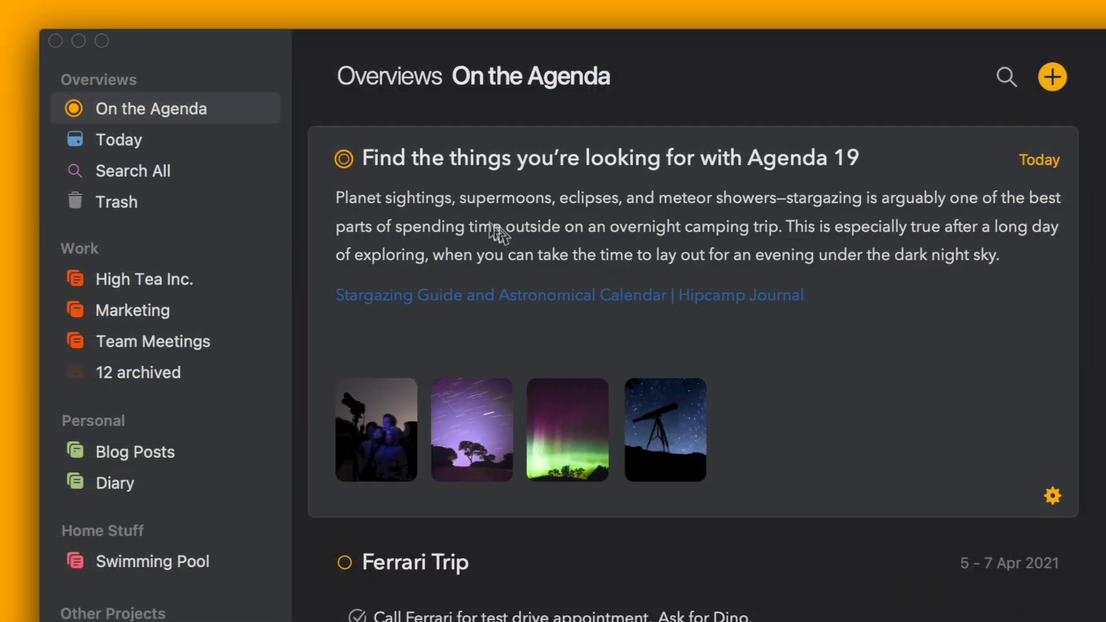
# Step: Mark the Agenda 19 tips note as On the Agenda
pyautogui.click(344, 160)
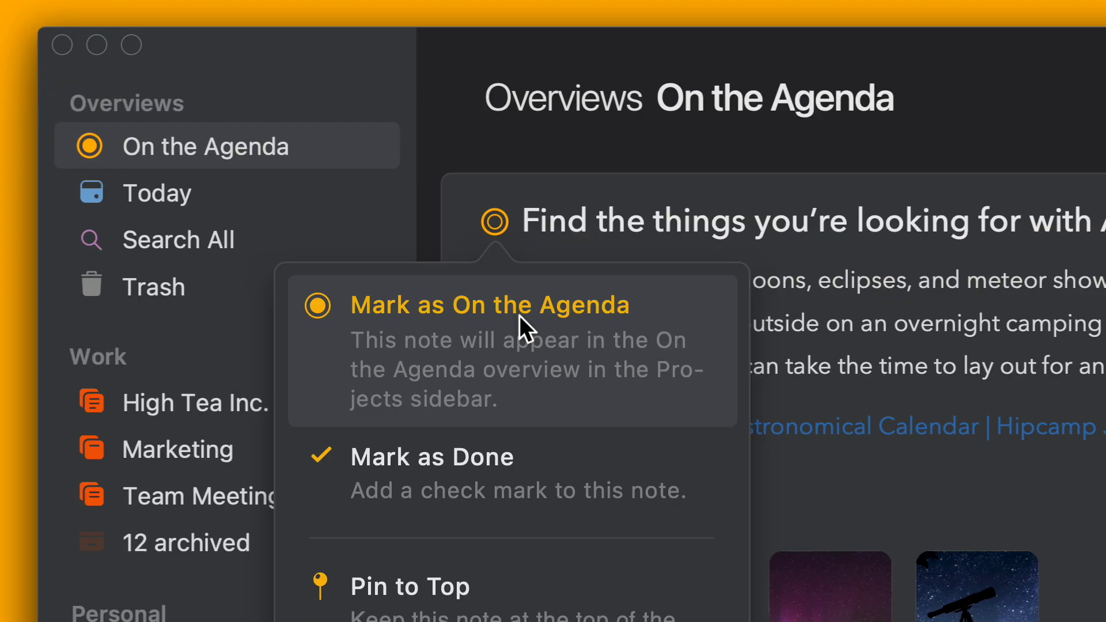
pyautogui.click(519, 315)
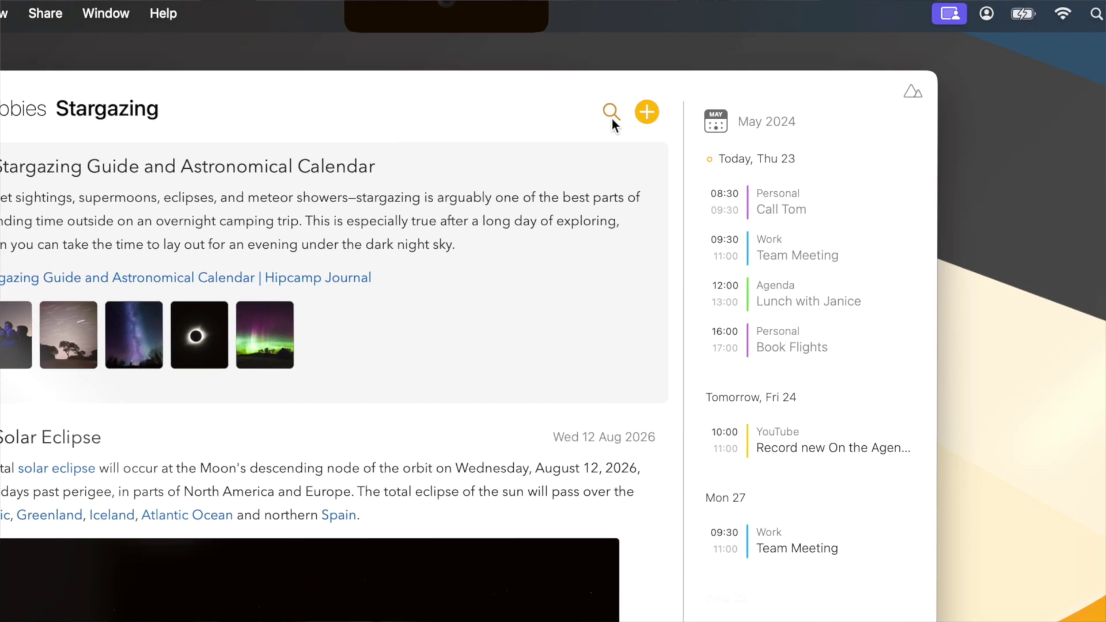
# Step: Search all notes for 'sun' and show the matching results
pyautogui.click(611, 119)
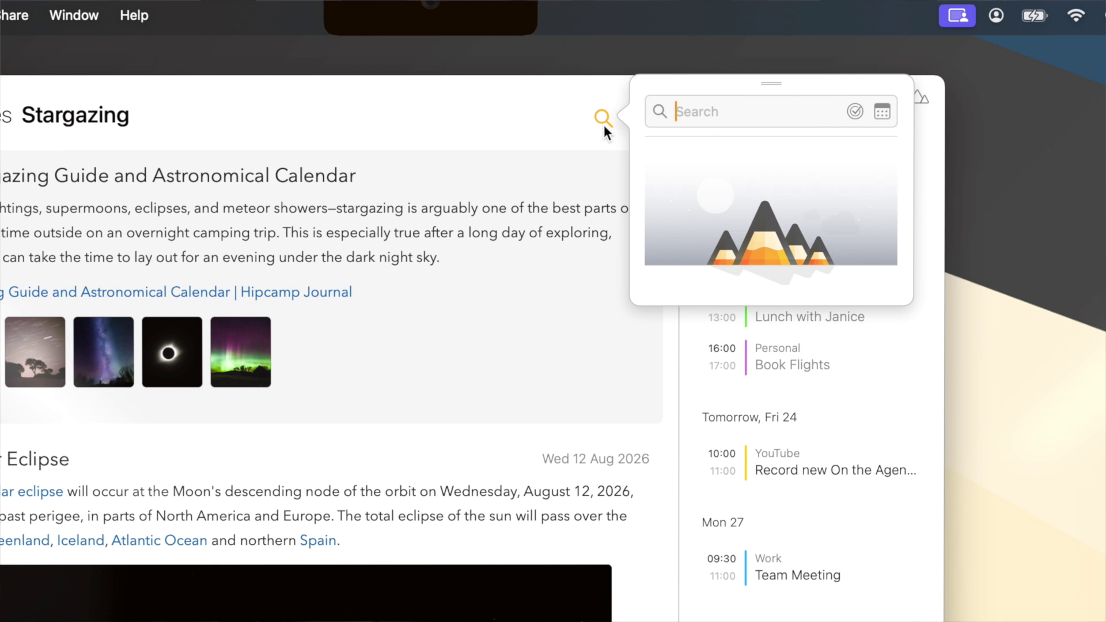
pyautogui.write('sun')
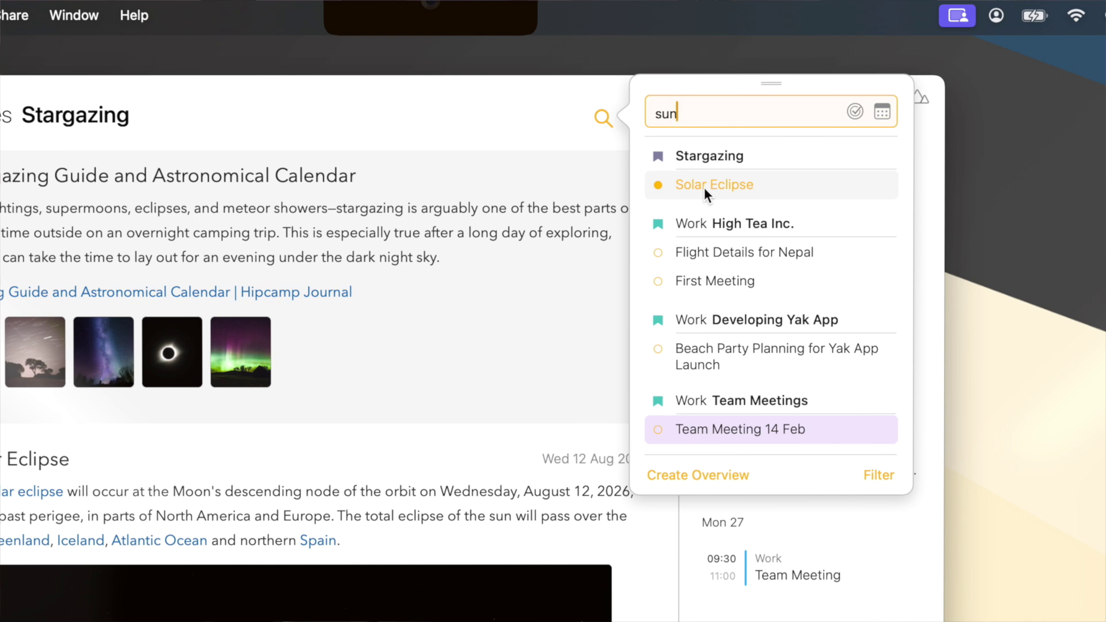
pyautogui.click(568, 125)
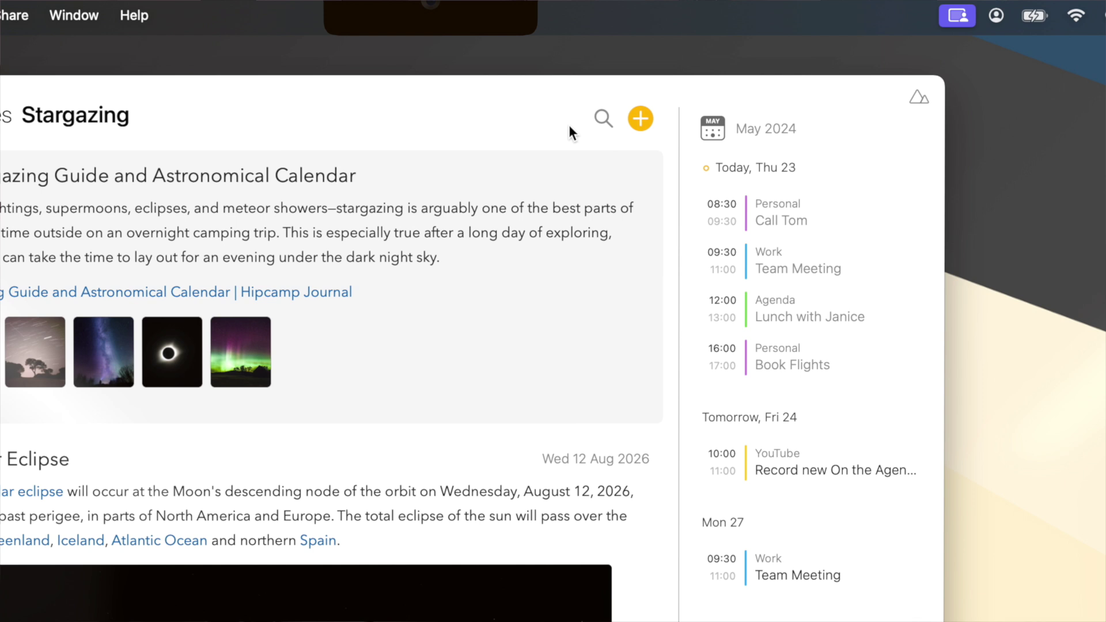
pyautogui.click(601, 119)
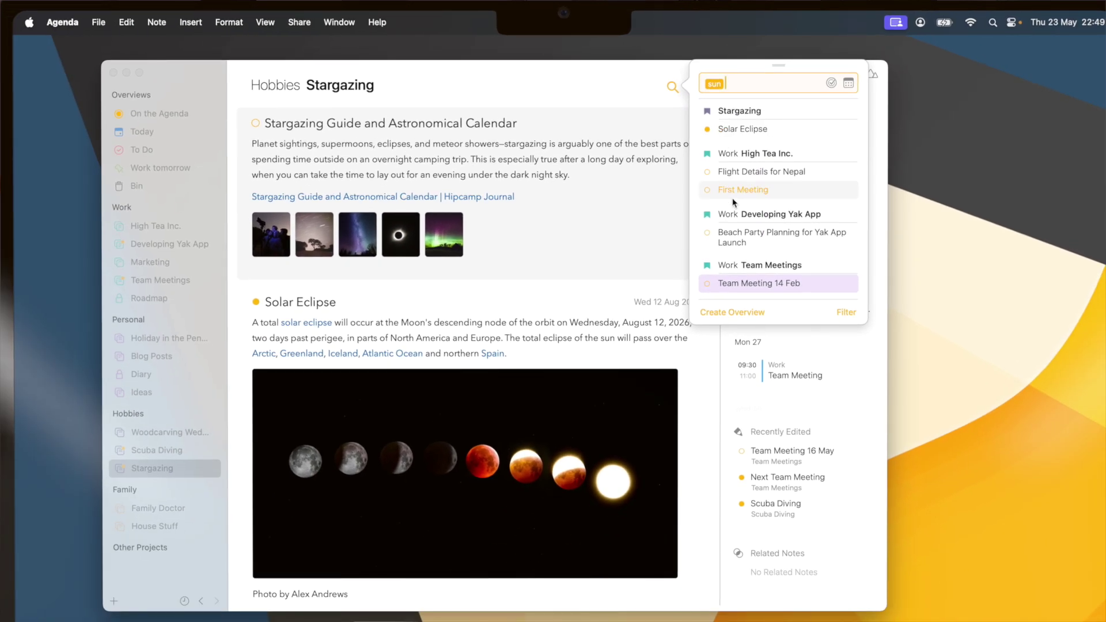
# Step: Open Beach Party Planning, return to Stargazing, then open the Flight Details for Nepal note
pyautogui.click(735, 233)
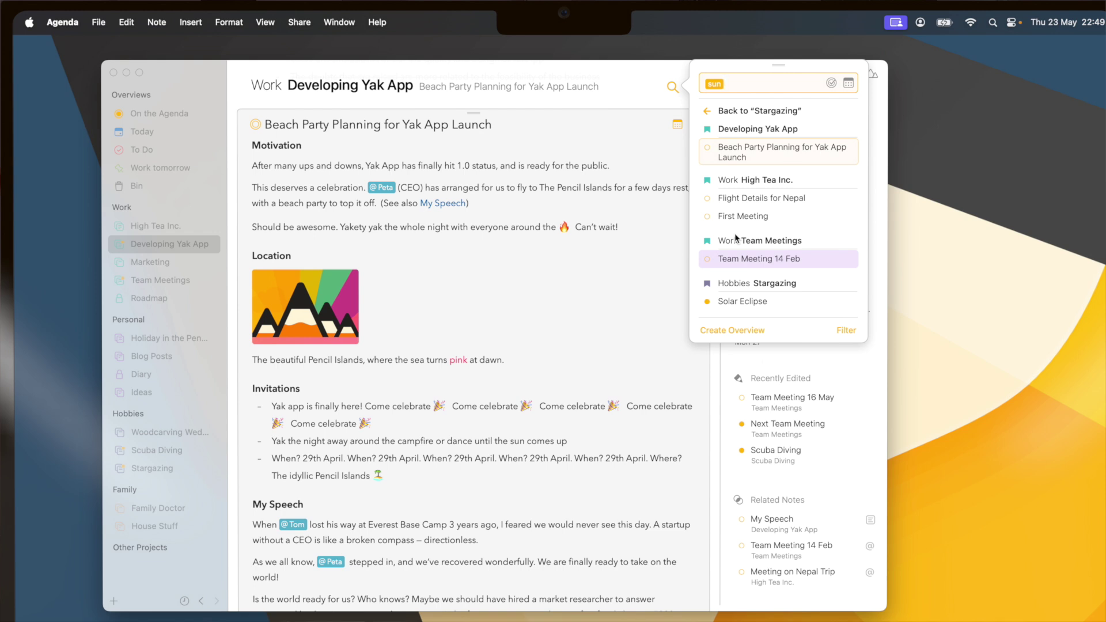
pyautogui.click(743, 112)
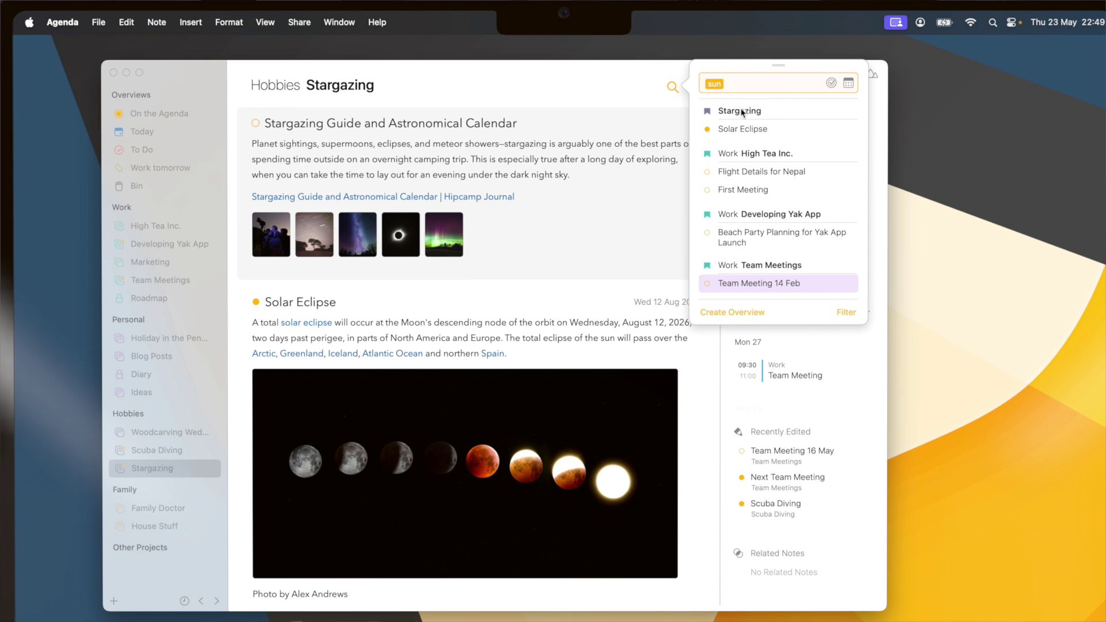
pyautogui.click(740, 171)
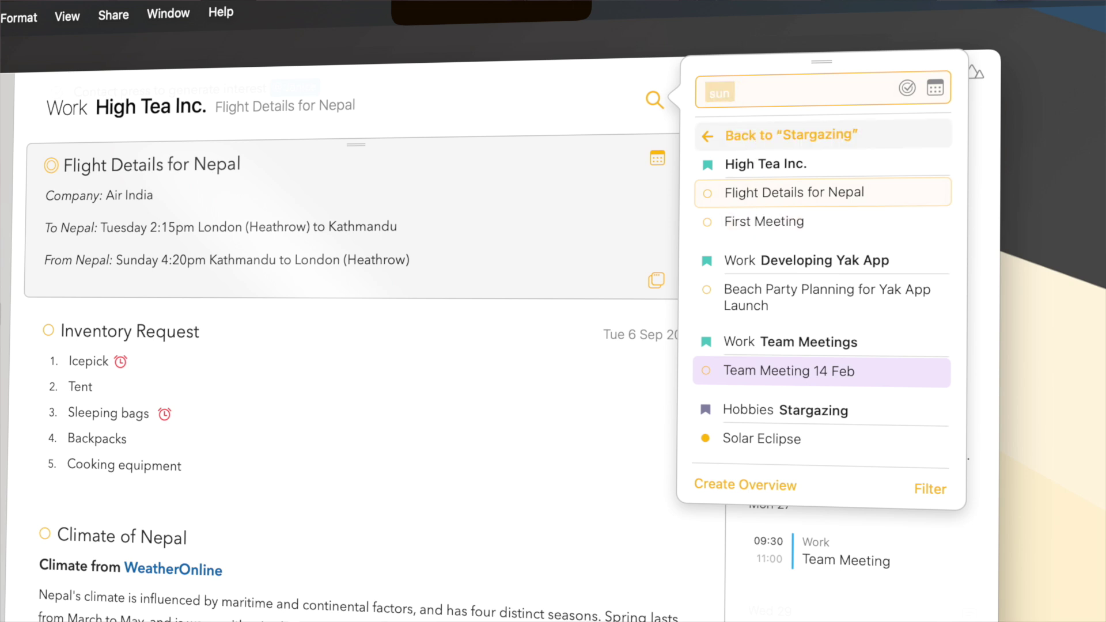
# Step: Try a quoted "sun" search, then search yak research and open Base Camp Research
pyautogui.write('"sun"')
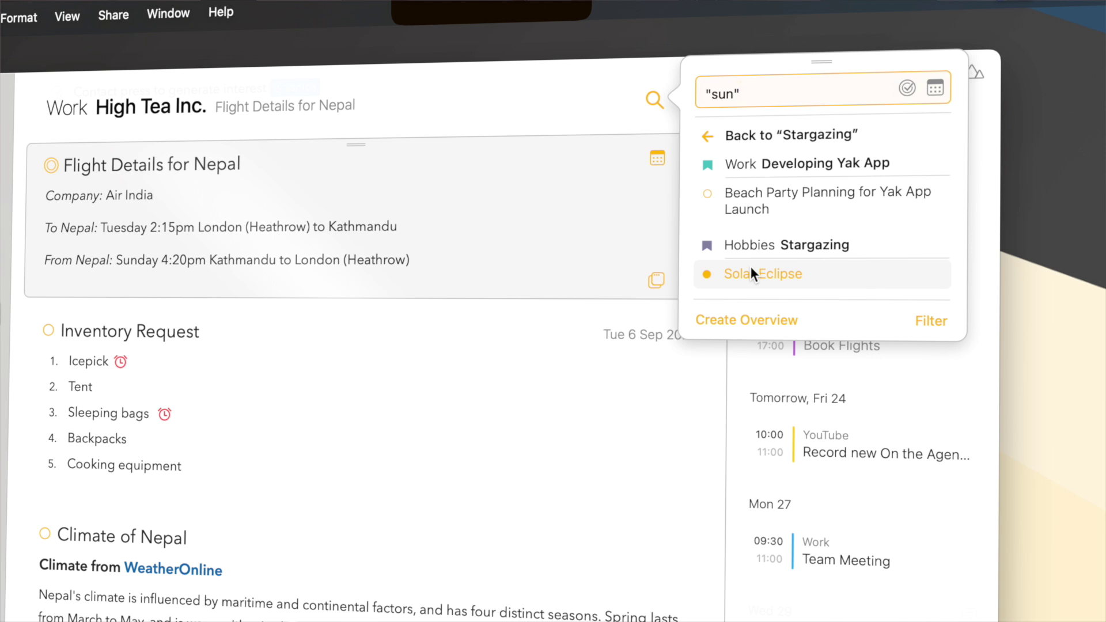
pyautogui.press('BackSpace')
pyautogui.press('BackSpace')
pyautogui.press('BackSpace')
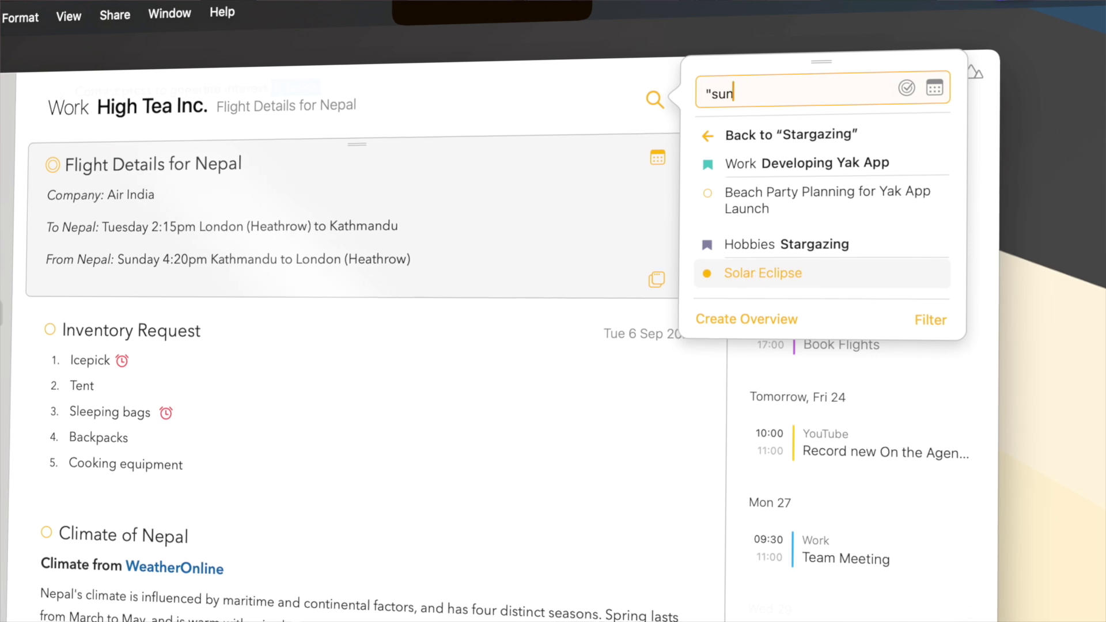
pyautogui.press('BackSpace')
pyautogui.press('BackSpace')
pyautogui.write('yak resea')
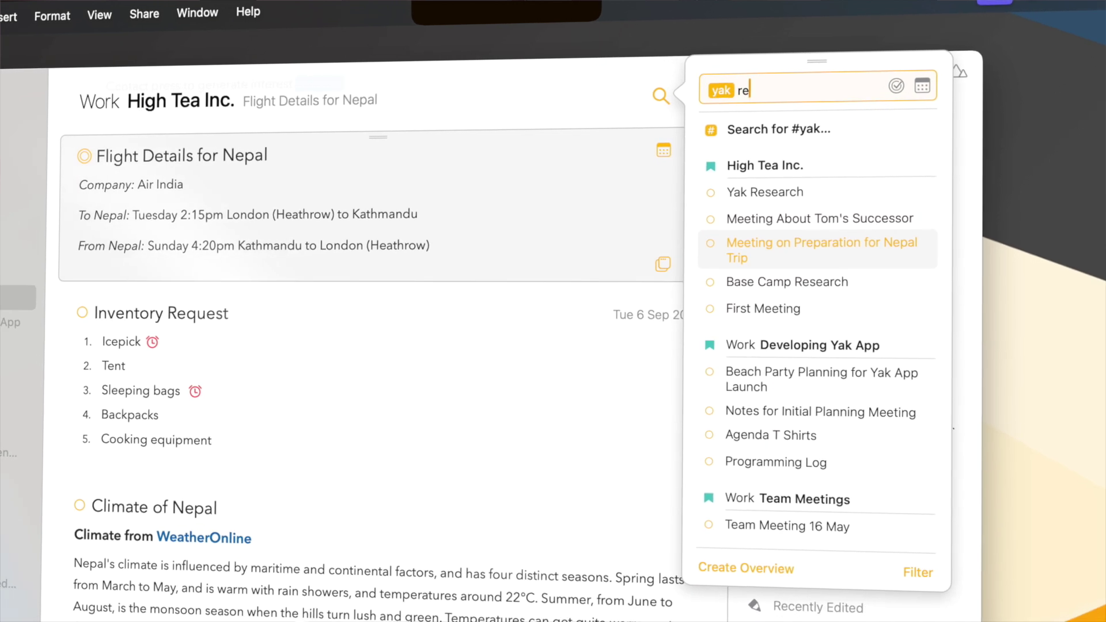
pyautogui.write('rch')
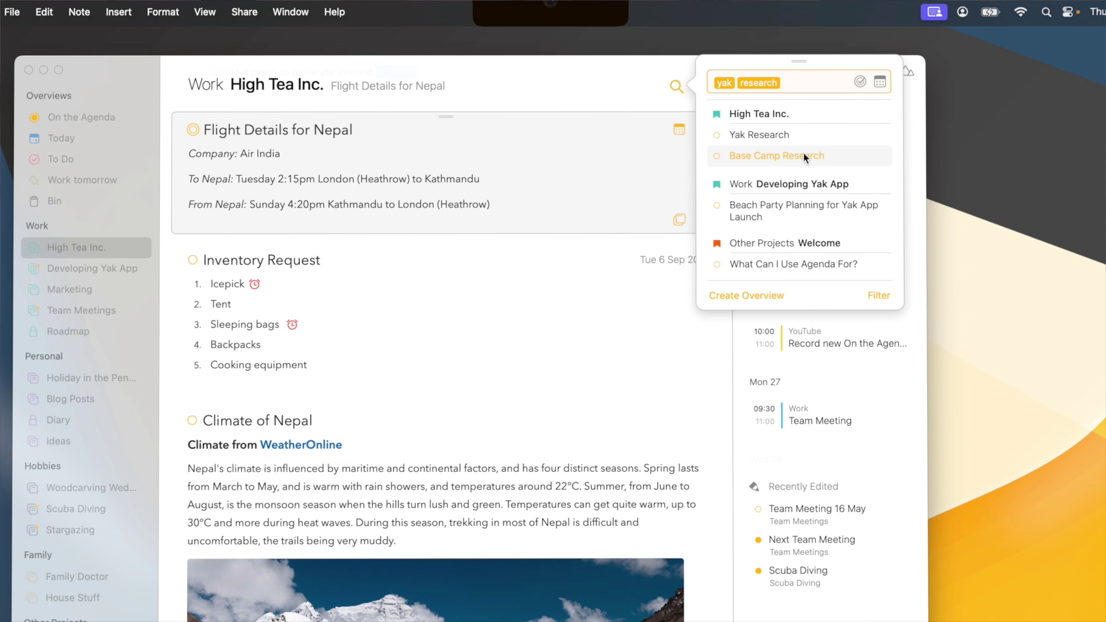
pyautogui.click(805, 157)
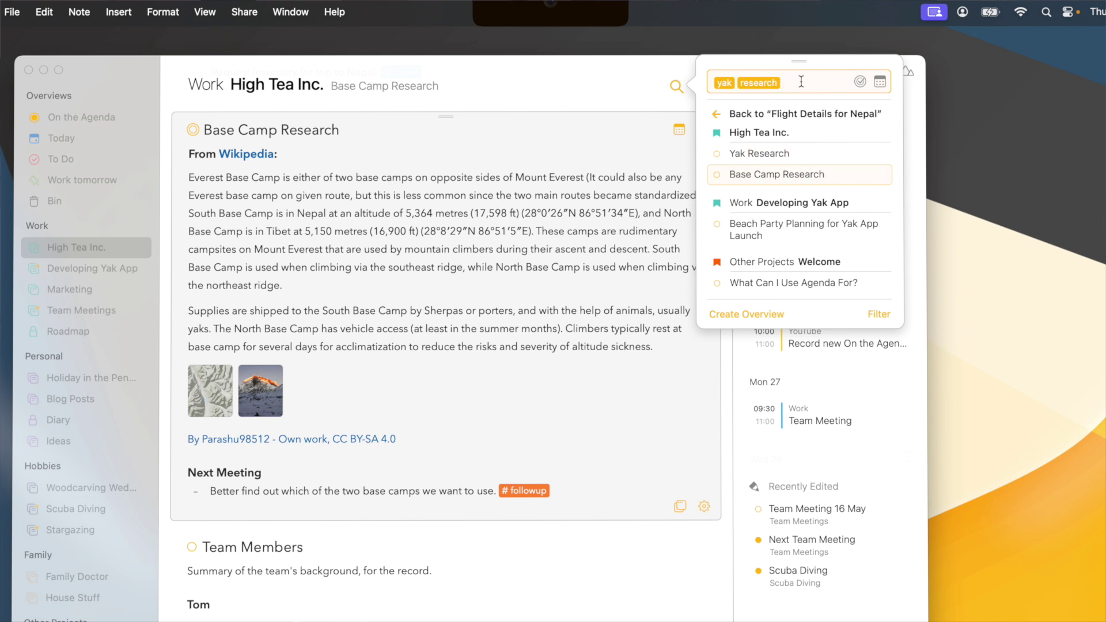
# Step: Search the exact phrase "yak research" and open the Yak Research note
pyautogui.press('BackSpace')
pyautogui.press('BackSpace')
pyautogui.press('BackSpace')
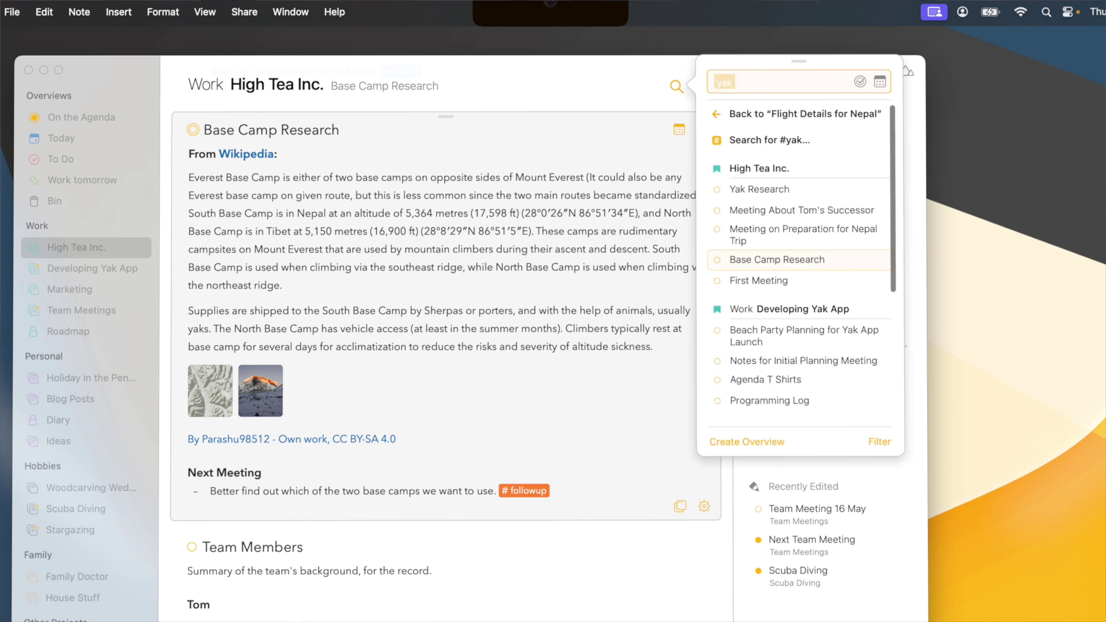
pyautogui.press('BackSpace')
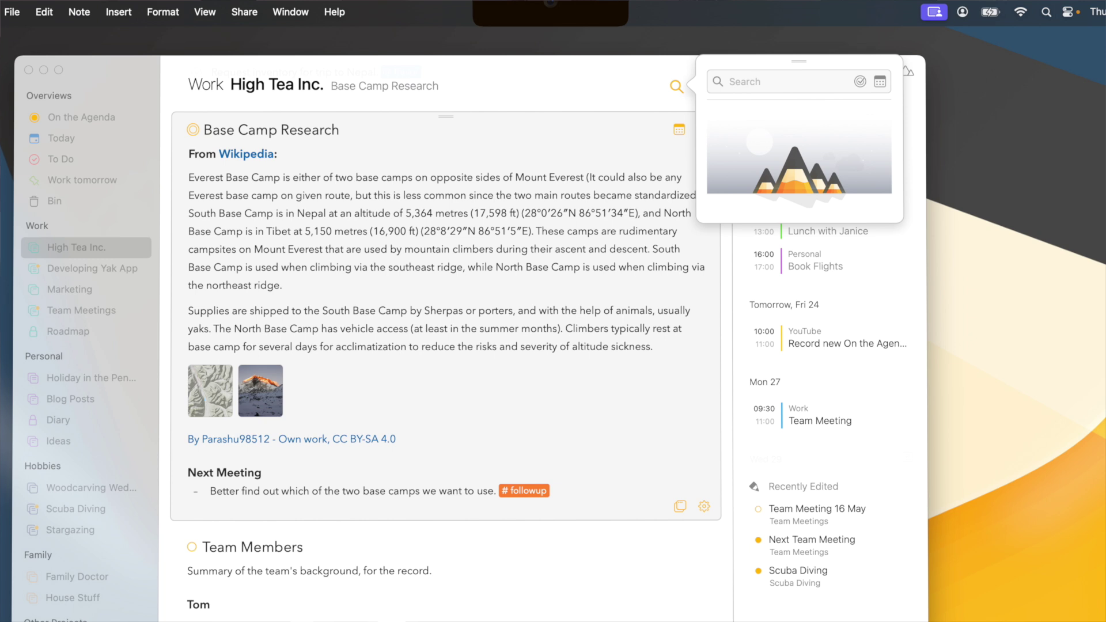
pyautogui.write('"ya')
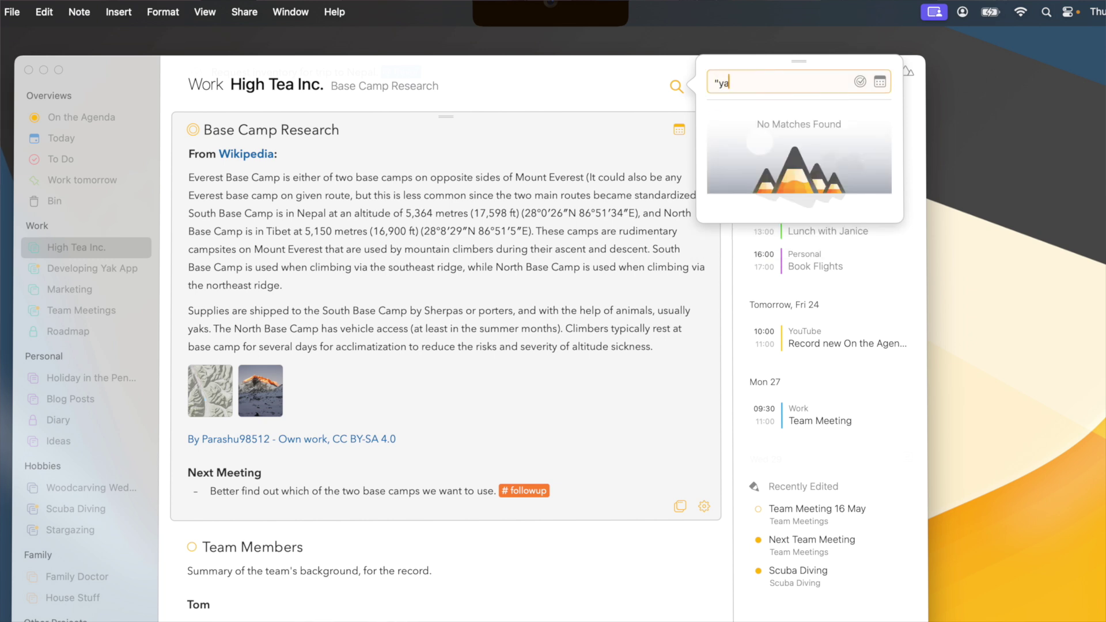
pyautogui.write('k research"')
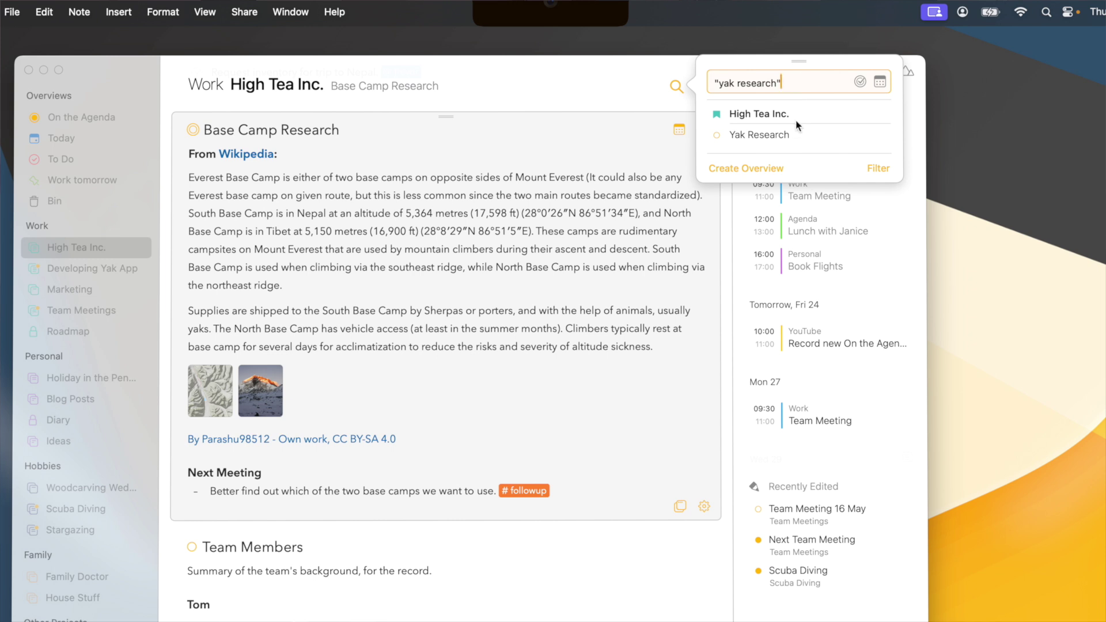
pyautogui.press('Down')
pyautogui.press('Return')
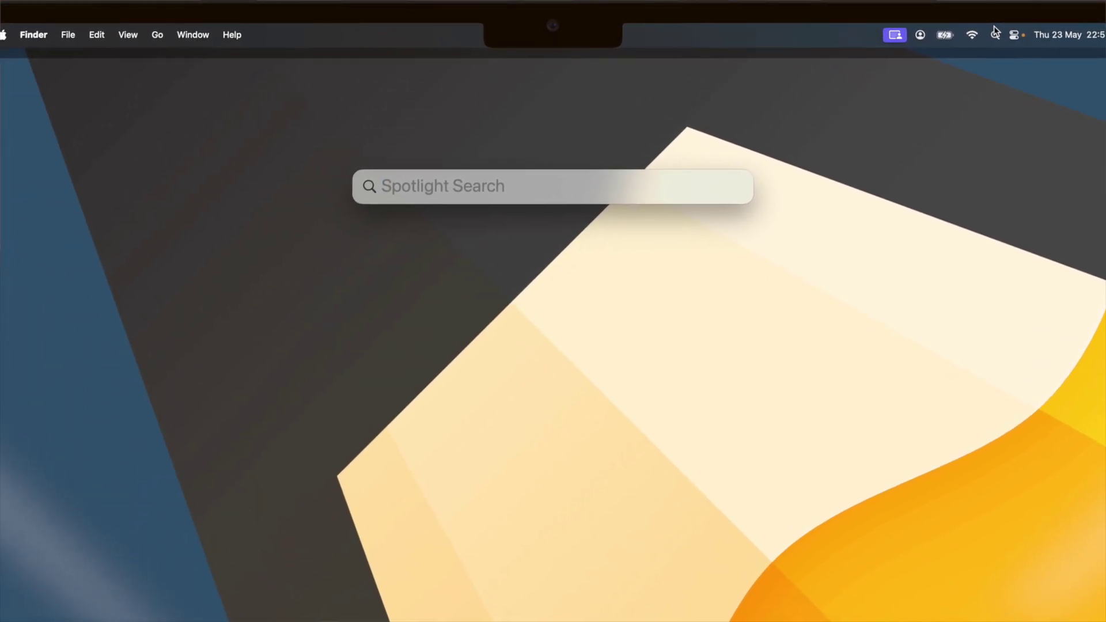
# Step: Search Spotlight for 'borealis' and open the Aurora Borealis note in Agenda
pyautogui.write('borealis')
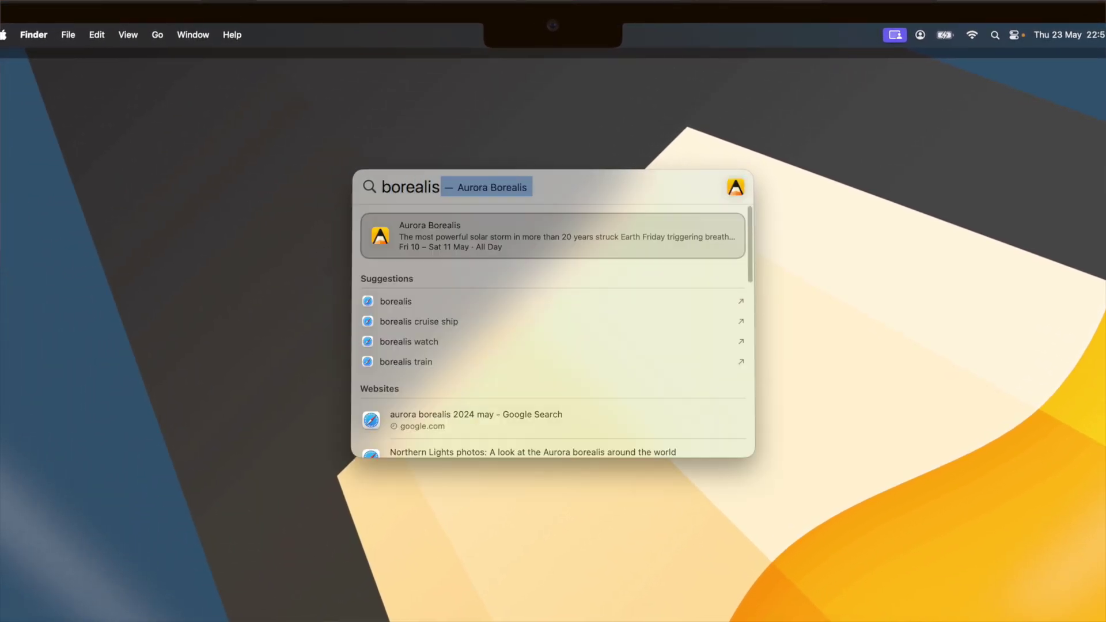
pyautogui.press('Return')
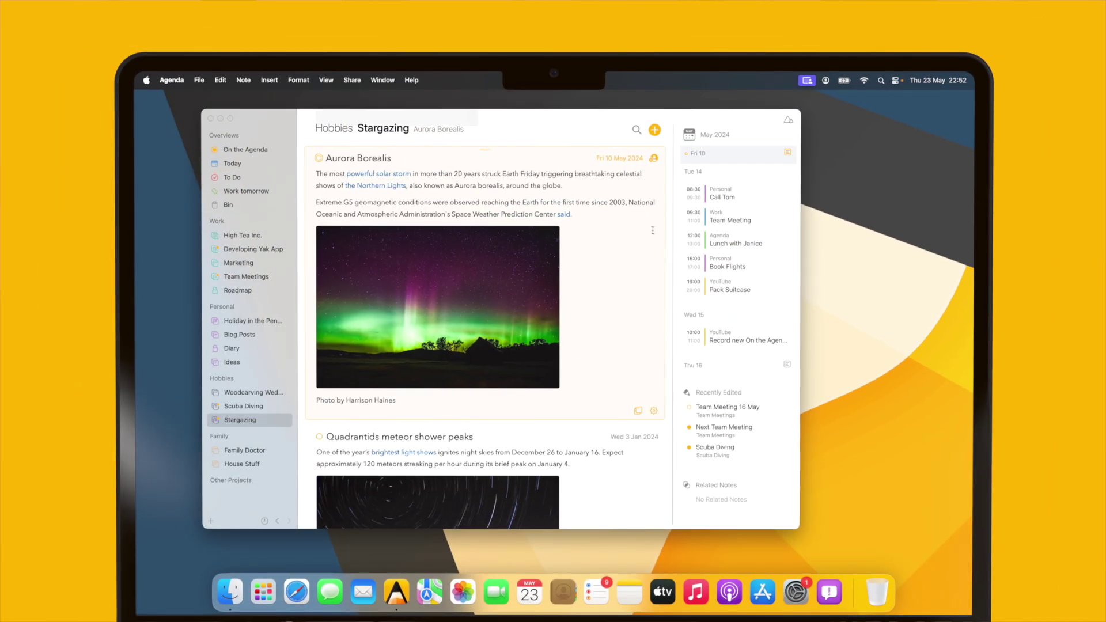
# Step: Search notes for 'yak' and browse the results
pyautogui.click(640, 136)
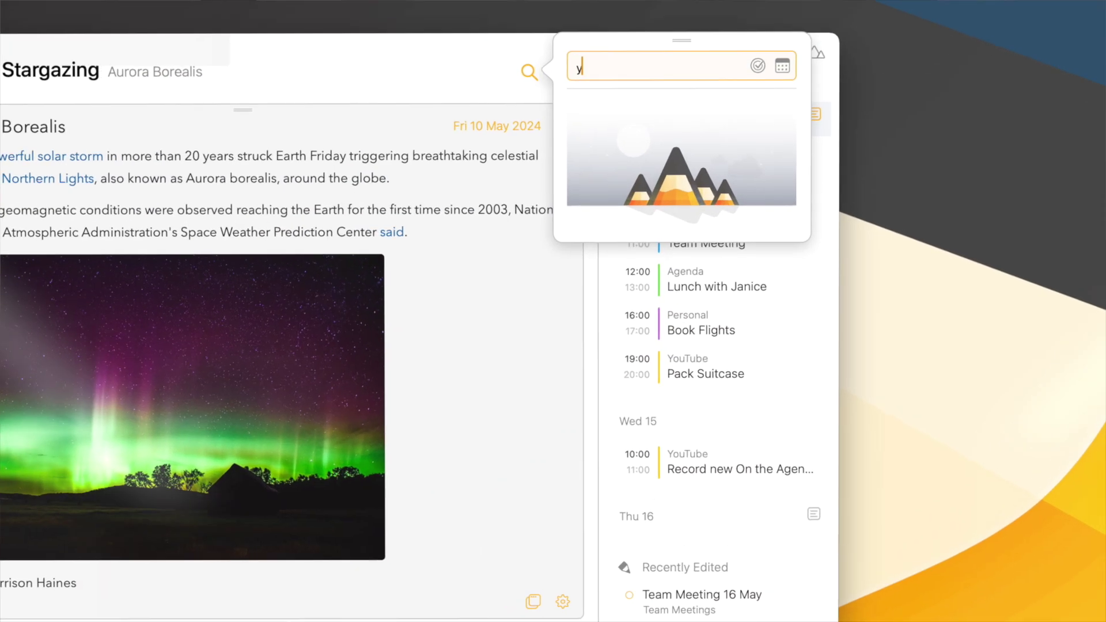
pyautogui.write('yak')
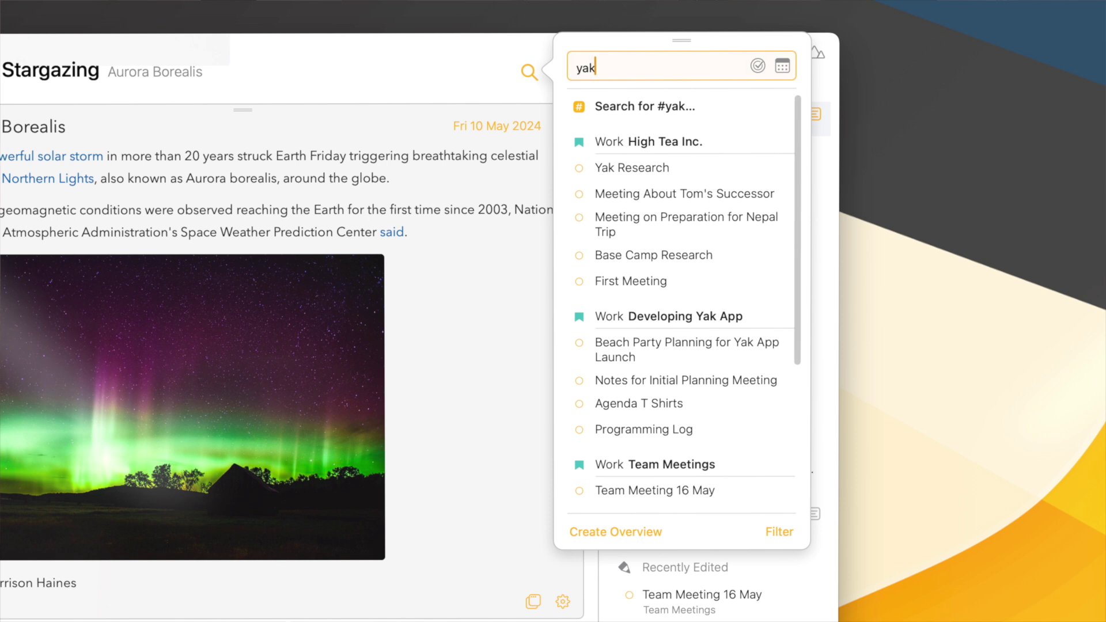
pyautogui.scroll(-5, 579, 322)
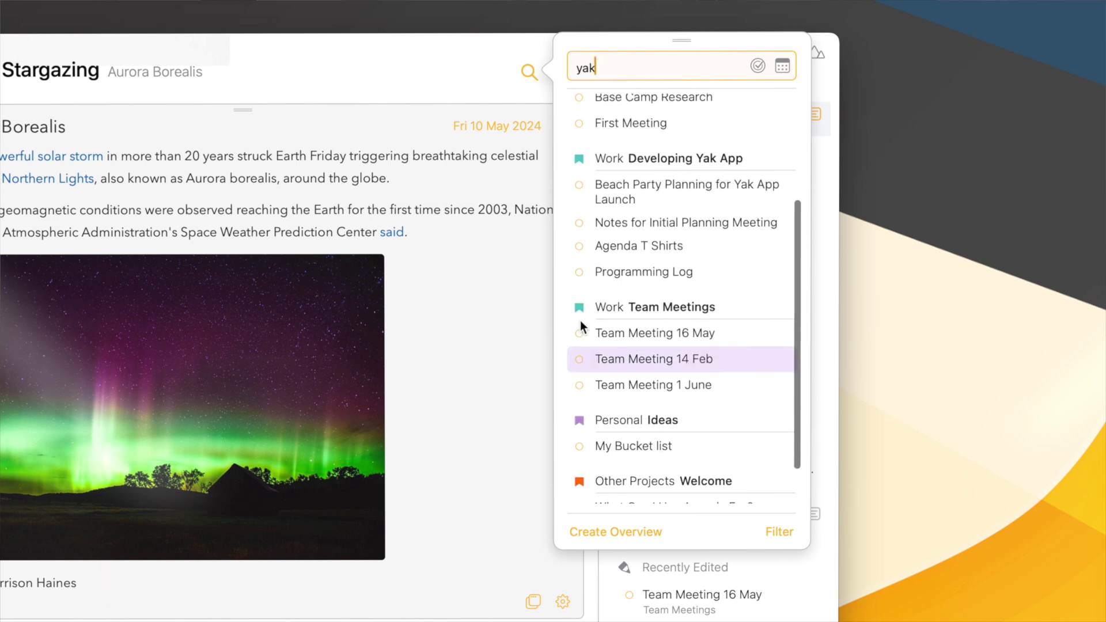
pyautogui.scroll(-2, 582, 324)
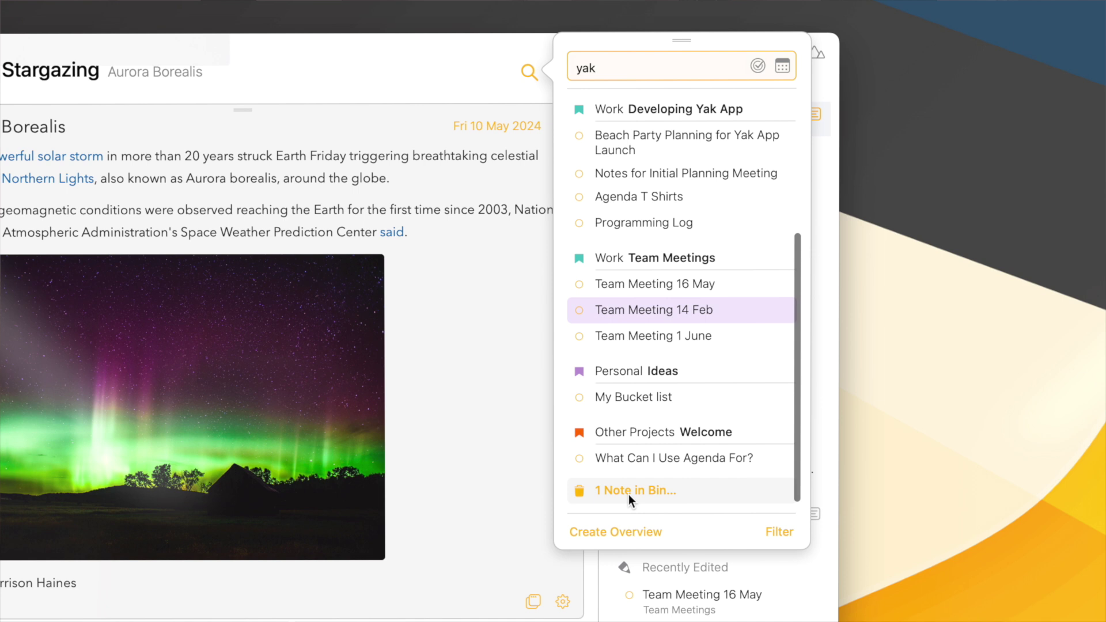
pyautogui.scroll(7, 628, 281)
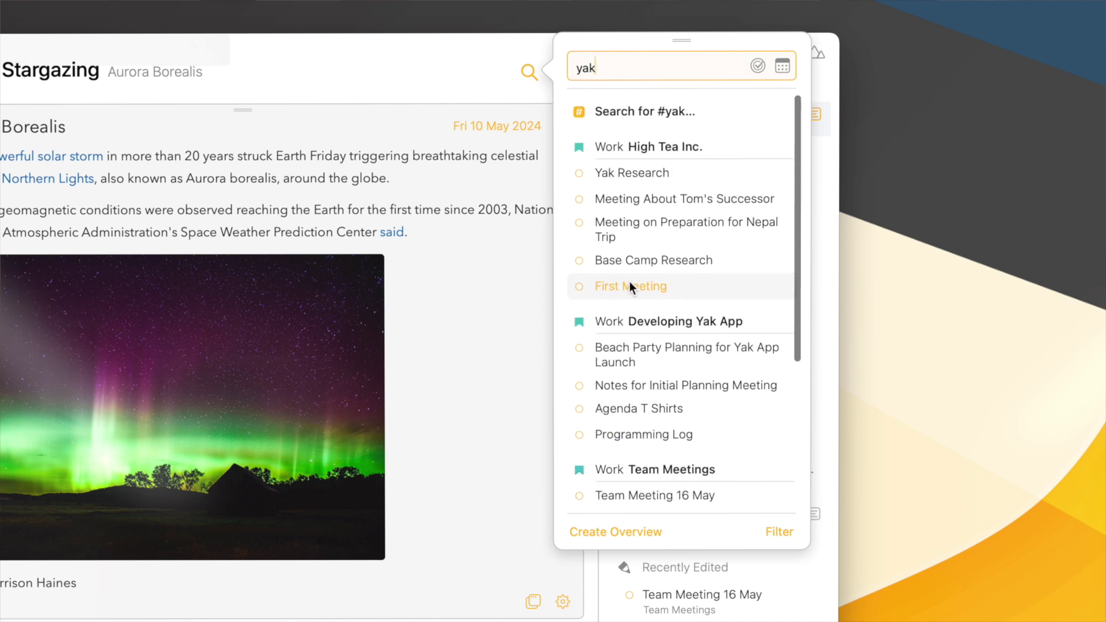
# Step: Turn it into a #yak tag search, open Yak Research, then search yak as plain text
pyautogui.click(631, 112)
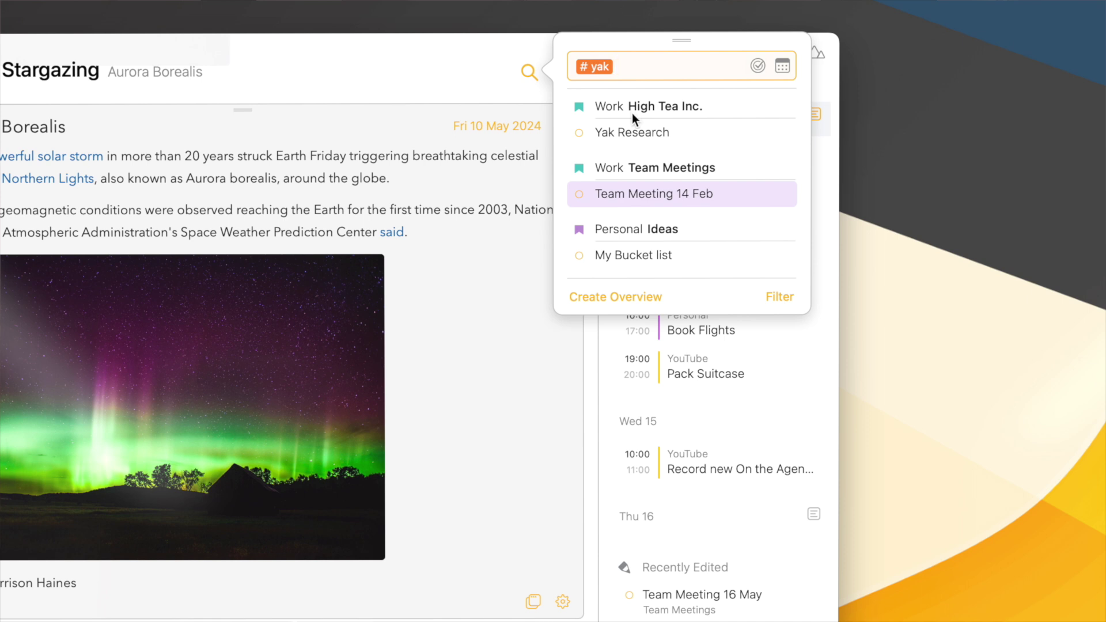
pyautogui.click(630, 129)
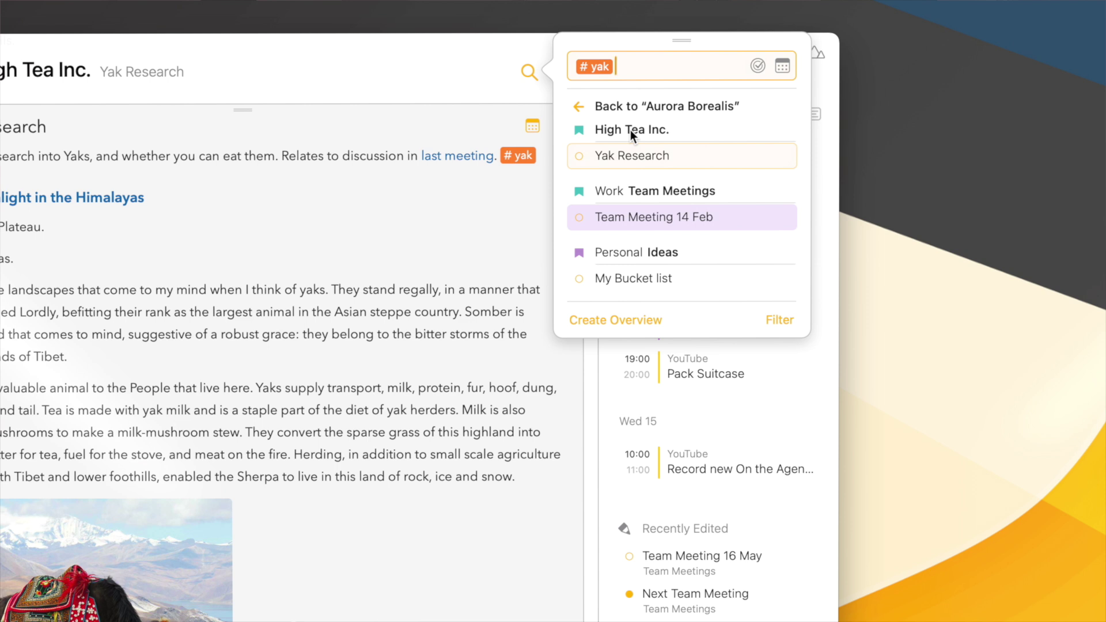
pyautogui.press('BackSpace')
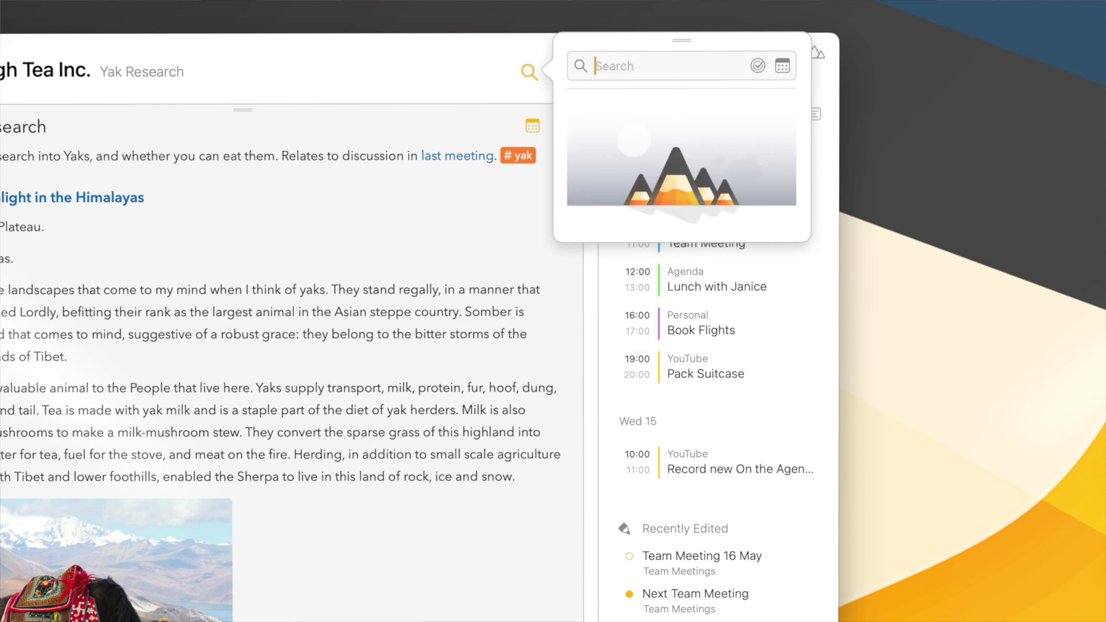
pyautogui.write('yak')
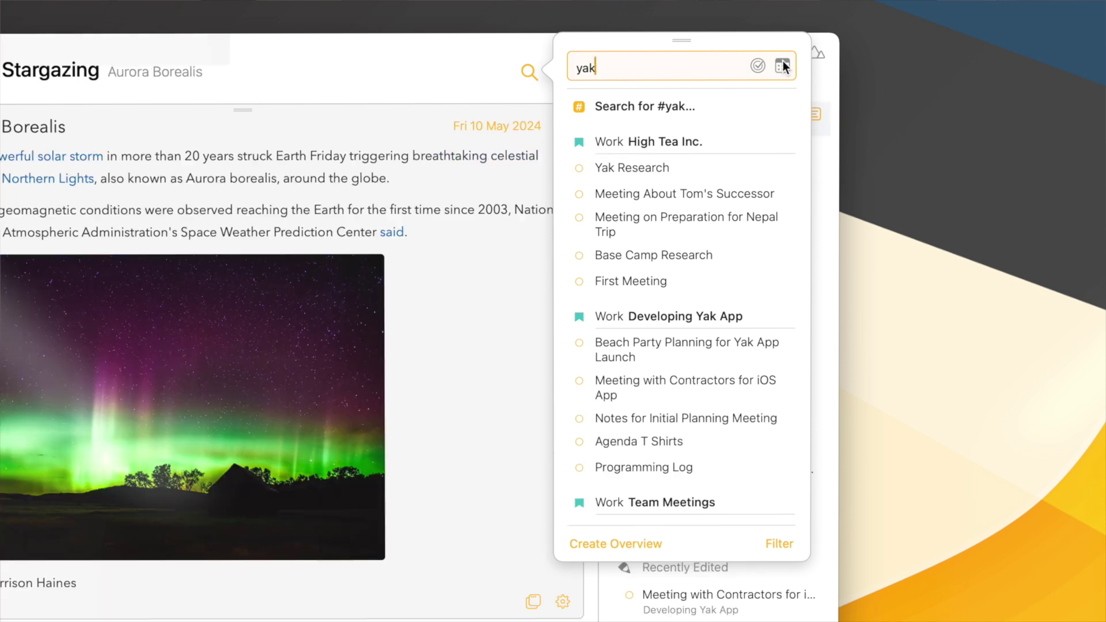
# Step: Limit the yak search to 5–10 May and open the Team Meeting 9 May result
pyautogui.click(783, 67)
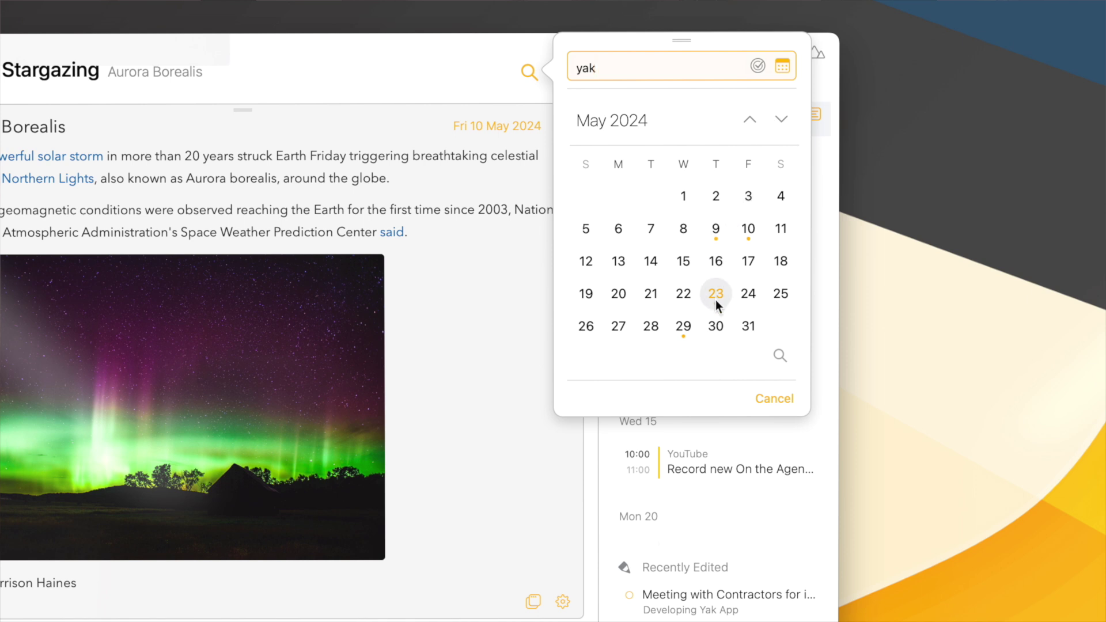
pyautogui.click(588, 230)
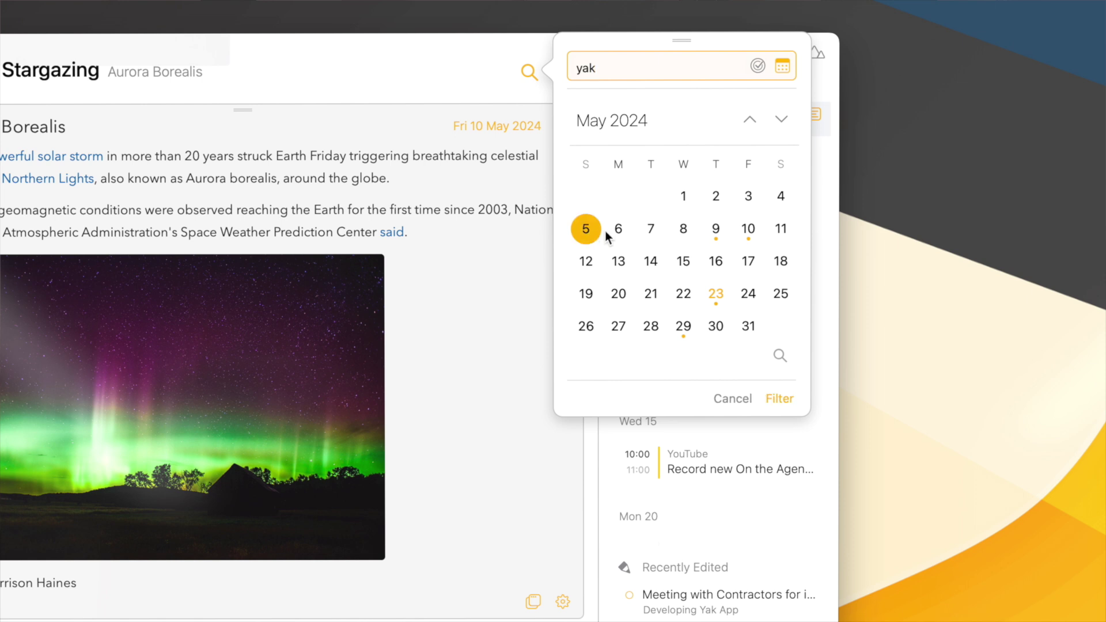
pyautogui.click(748, 231)
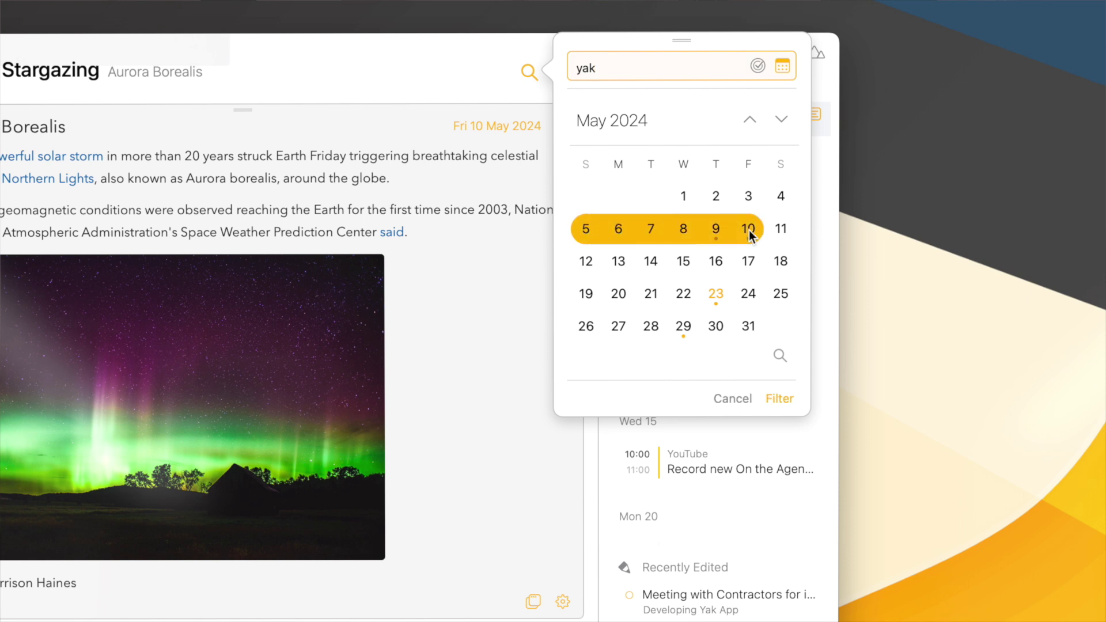
pyautogui.click(780, 397)
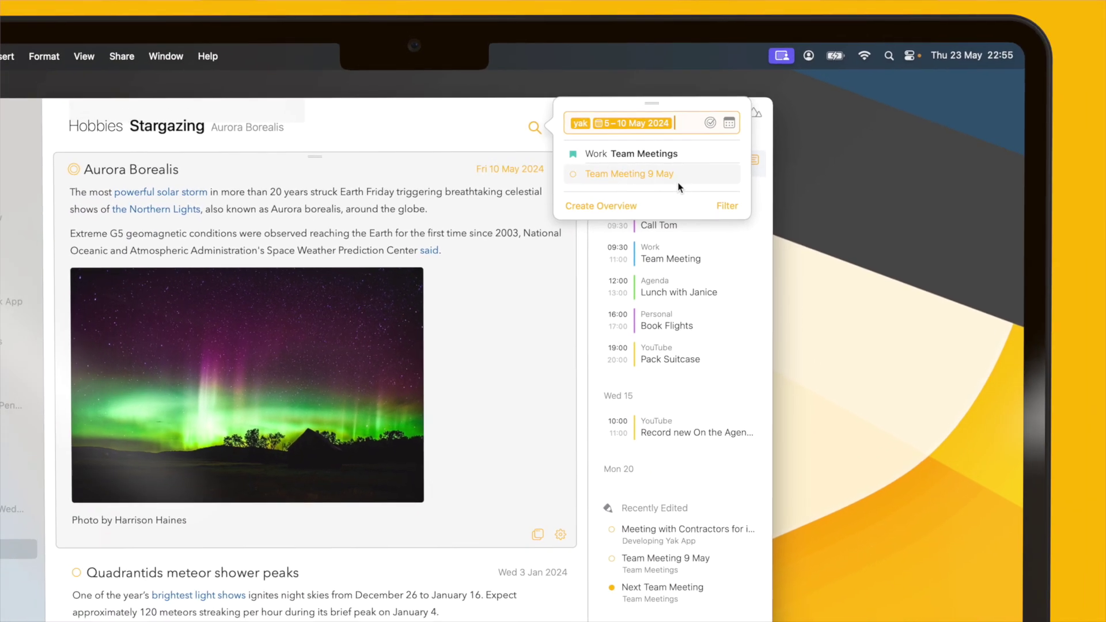
pyautogui.click(679, 179)
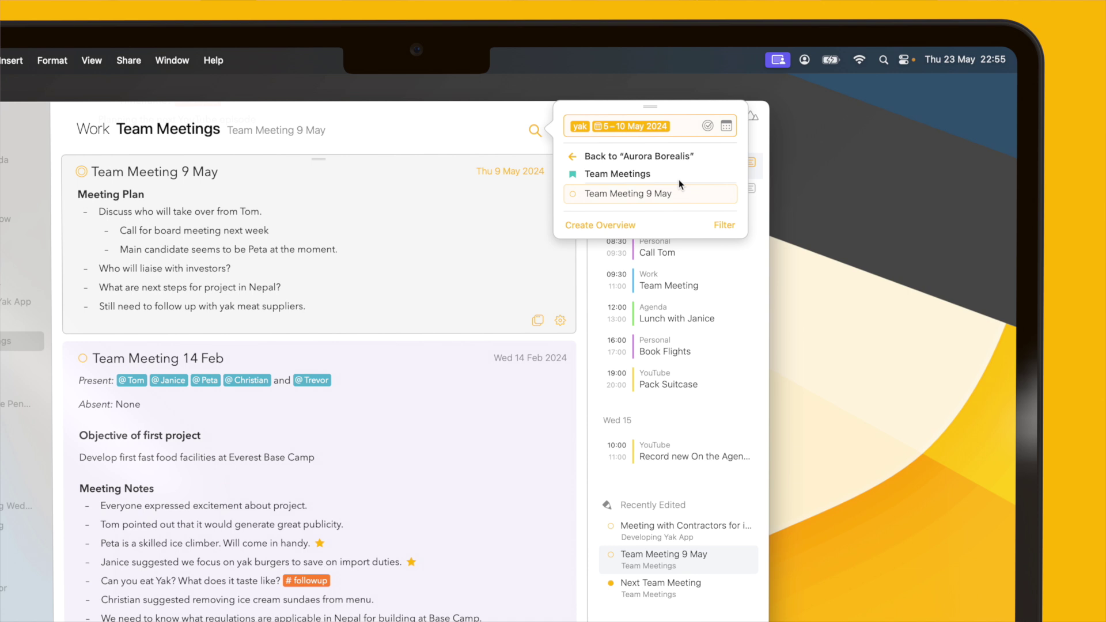
# Step: Filter the search to notes edited this week and open Meeting with Contractors for iOS App
pyautogui.click(706, 124)
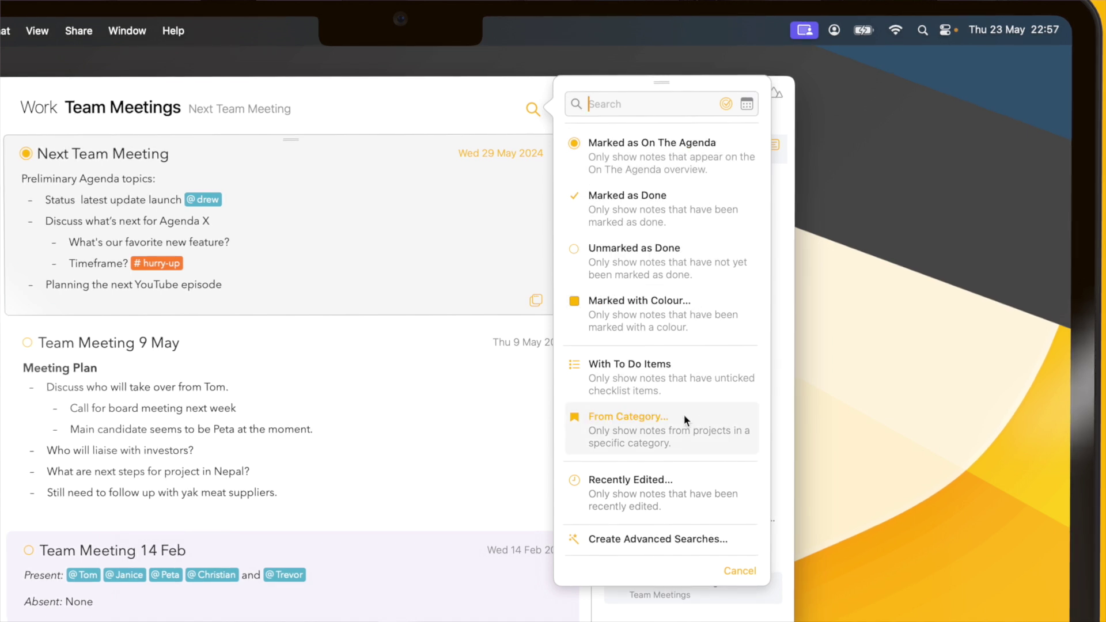
pyautogui.click(675, 490)
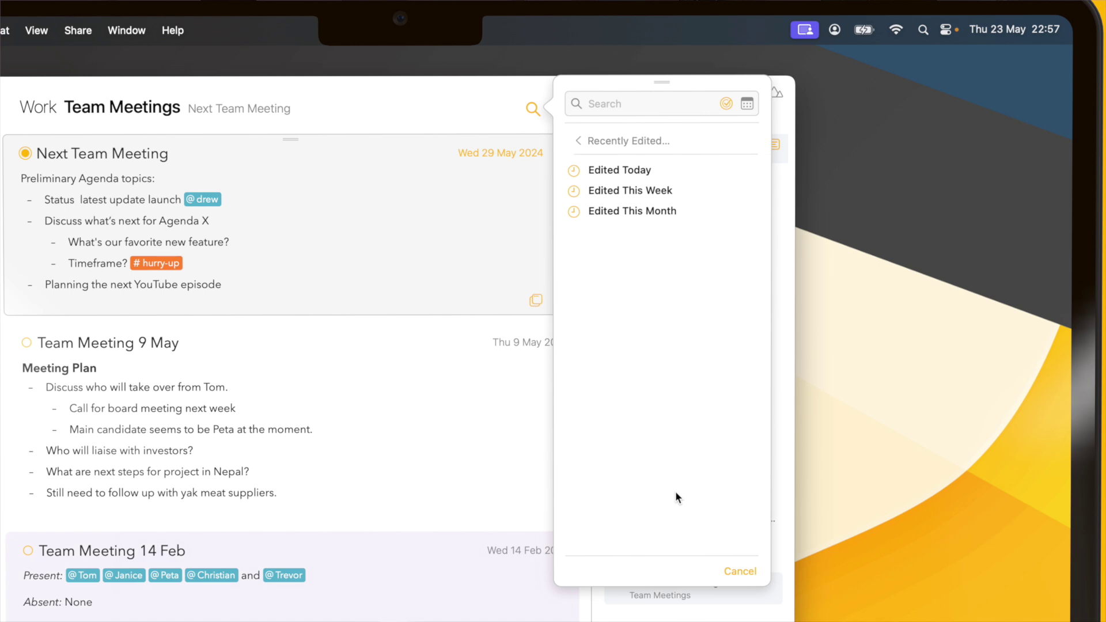
pyautogui.click(653, 191)
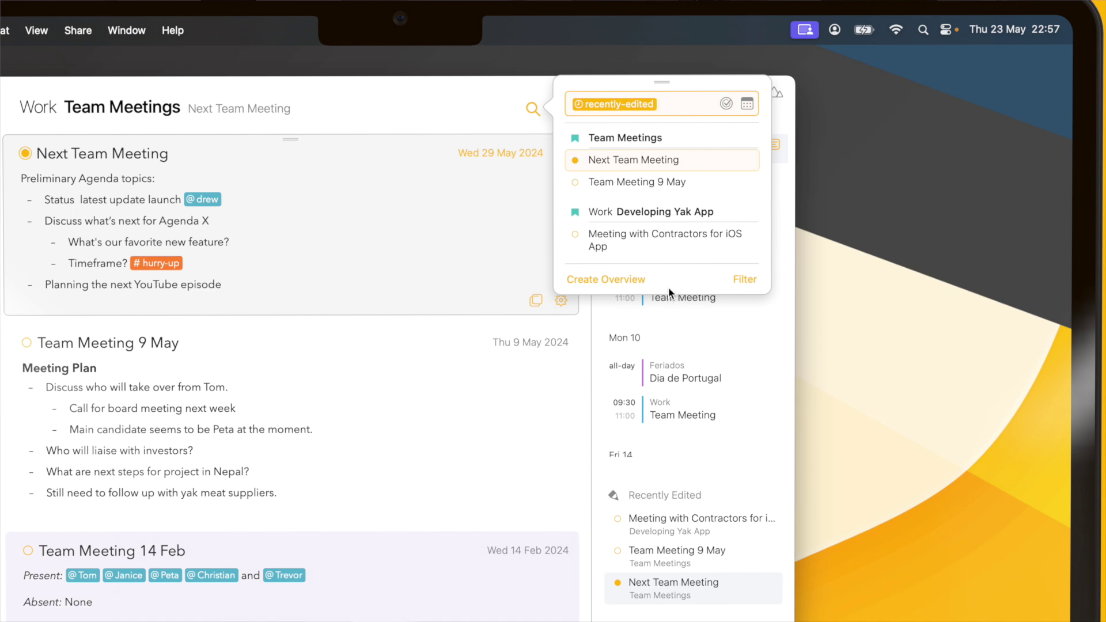
pyautogui.click(666, 187)
pyautogui.press('Down')
pyautogui.press('Return')
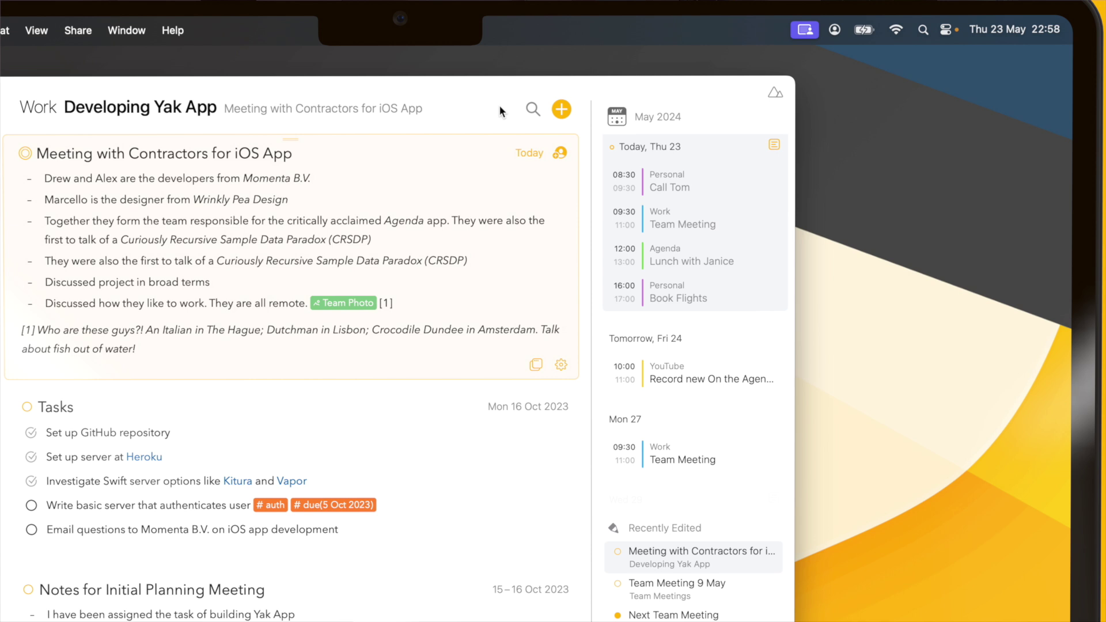
pyautogui.click(535, 111)
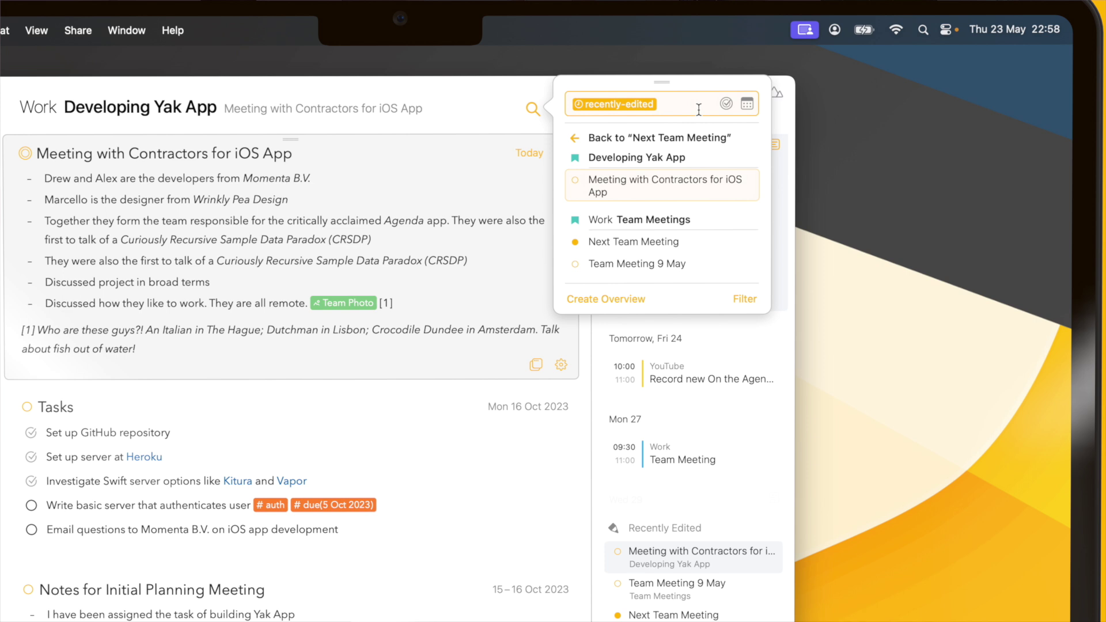
# Step: Replace the recently-edited filter with a With To Do Items filter
pyautogui.press('BackSpace')
pyautogui.press('BackSpace')
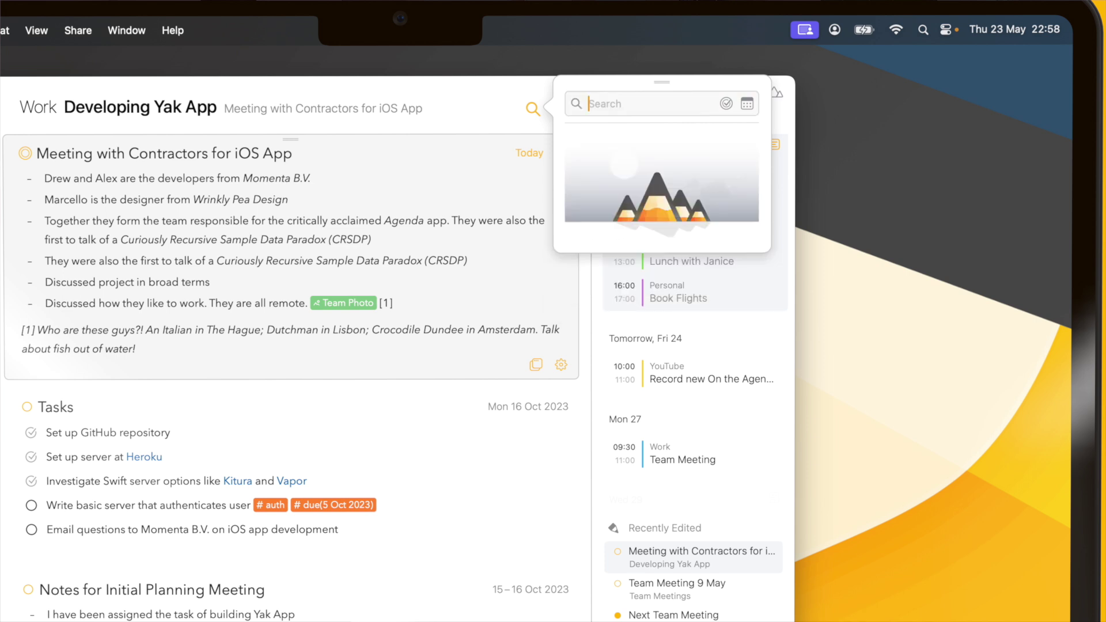
pyautogui.click(726, 104)
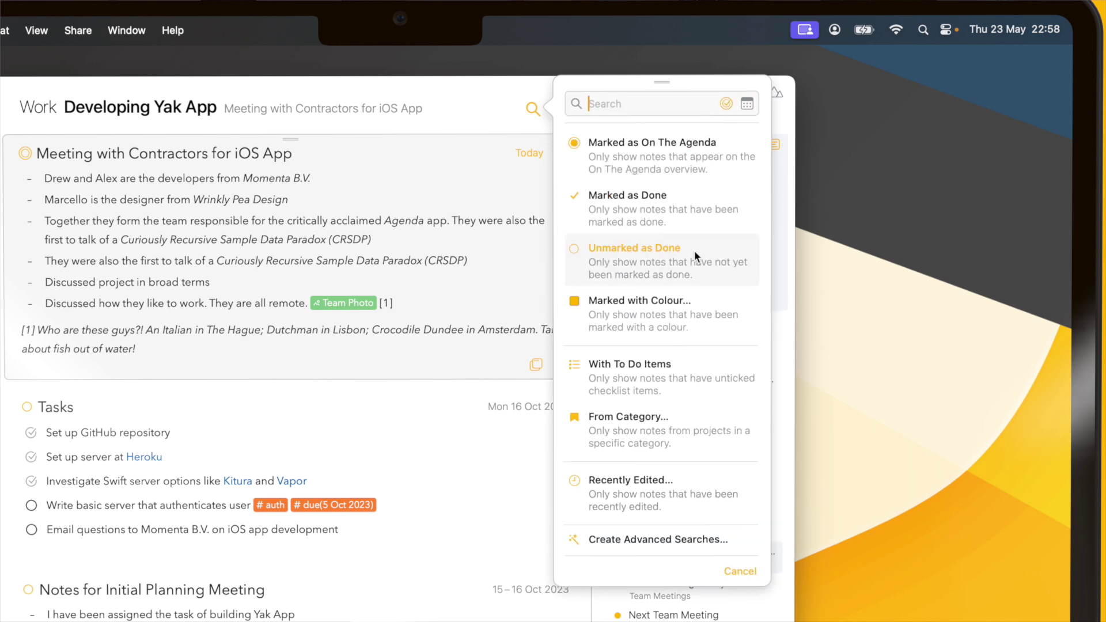
pyautogui.click(693, 373)
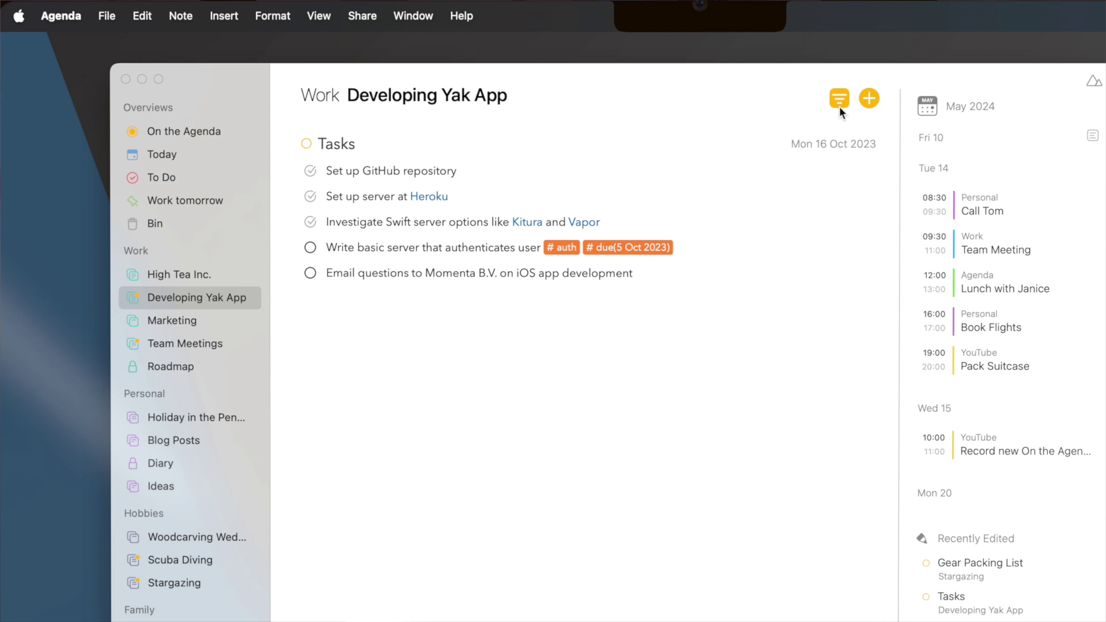
# Step: Switch to High Tea Inc., then to Stargazing to view all its notes
pyautogui.click(234, 274)
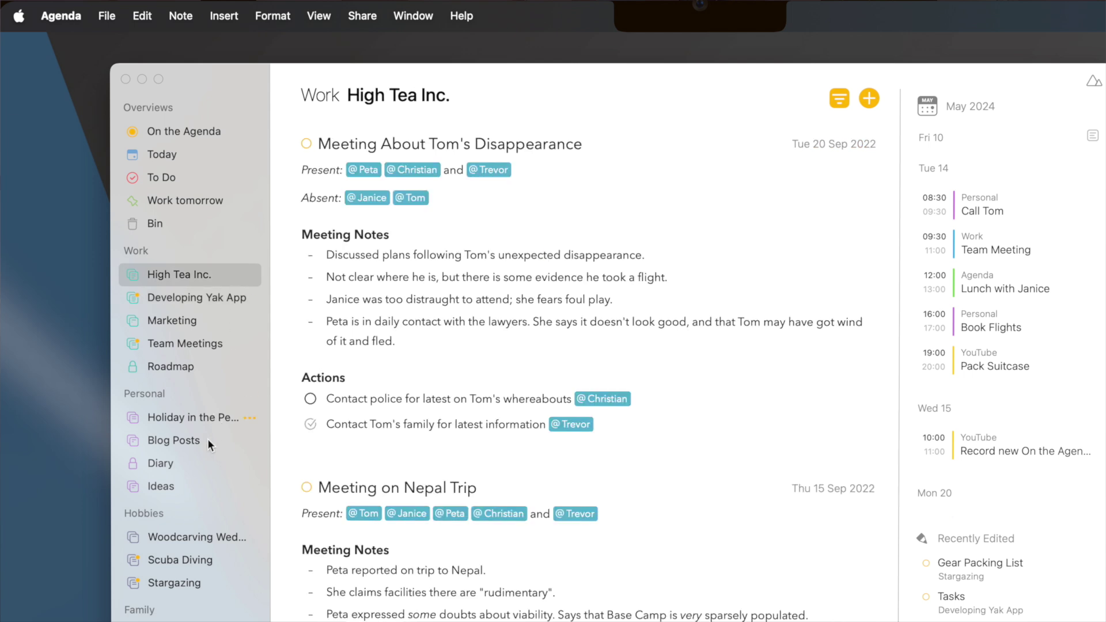
pyautogui.click(197, 582)
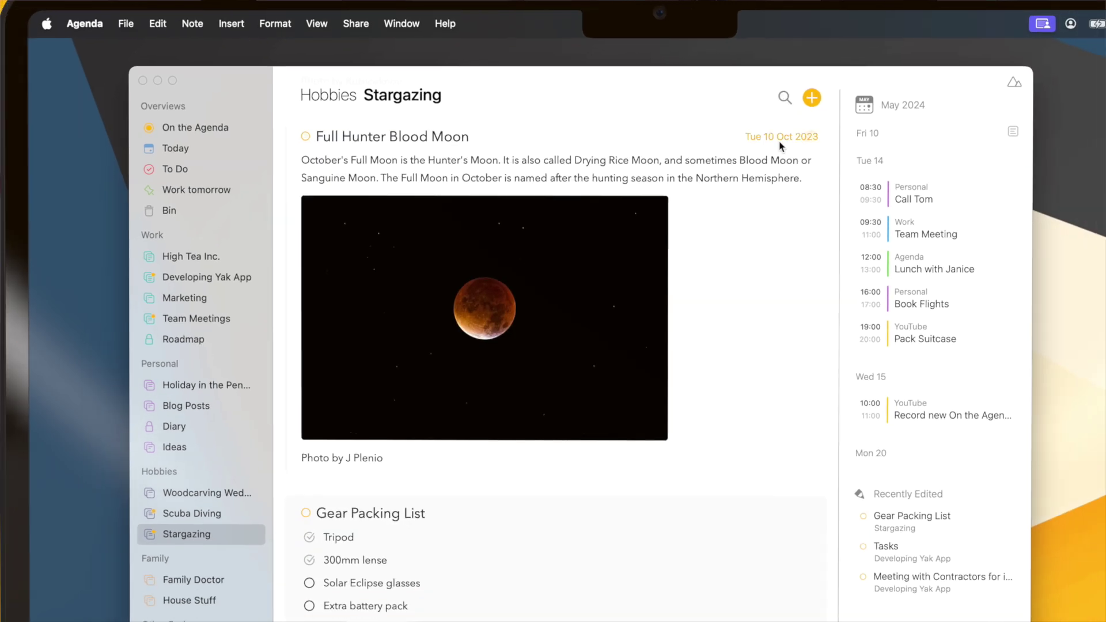
pyautogui.scroll(10, 832, 162)
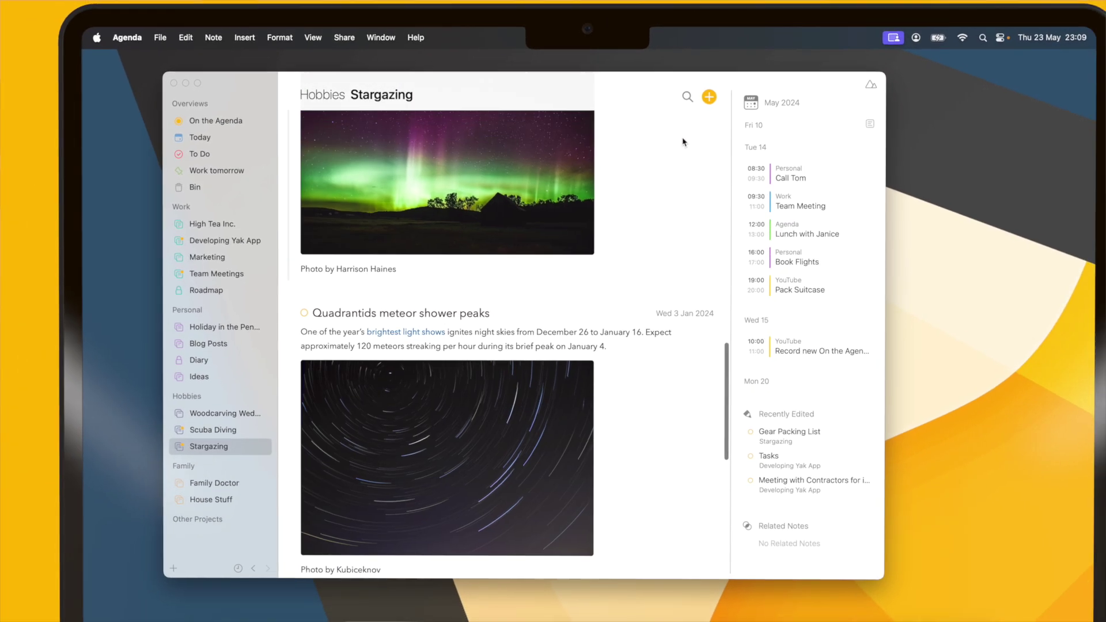
pyautogui.scroll(15, 682, 142)
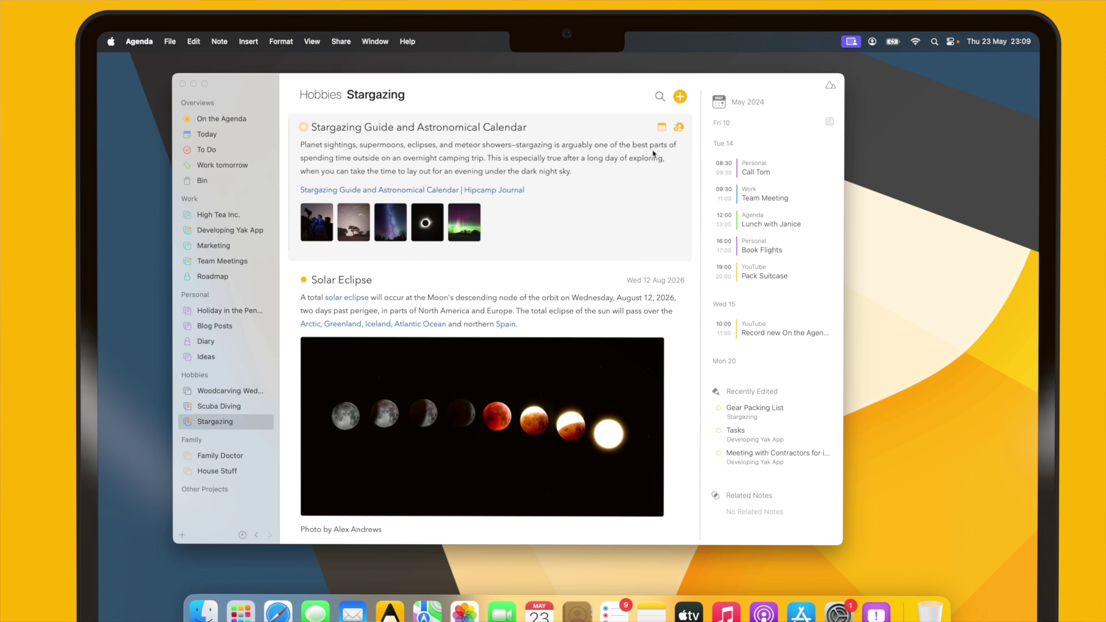
pyautogui.click(660, 96)
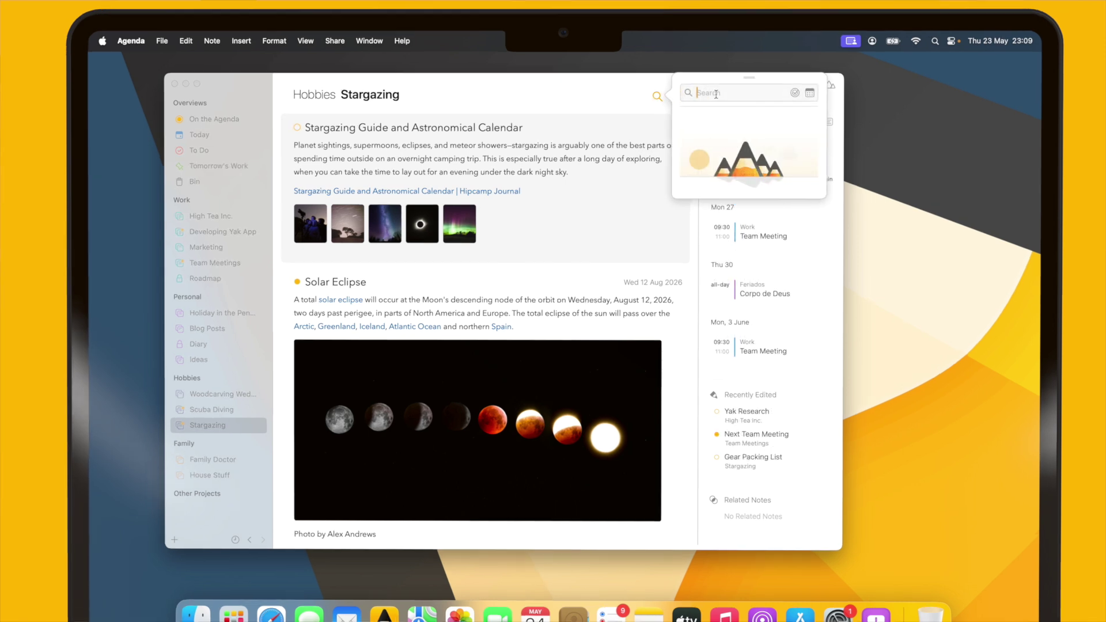
pyautogui.write('\\cate')
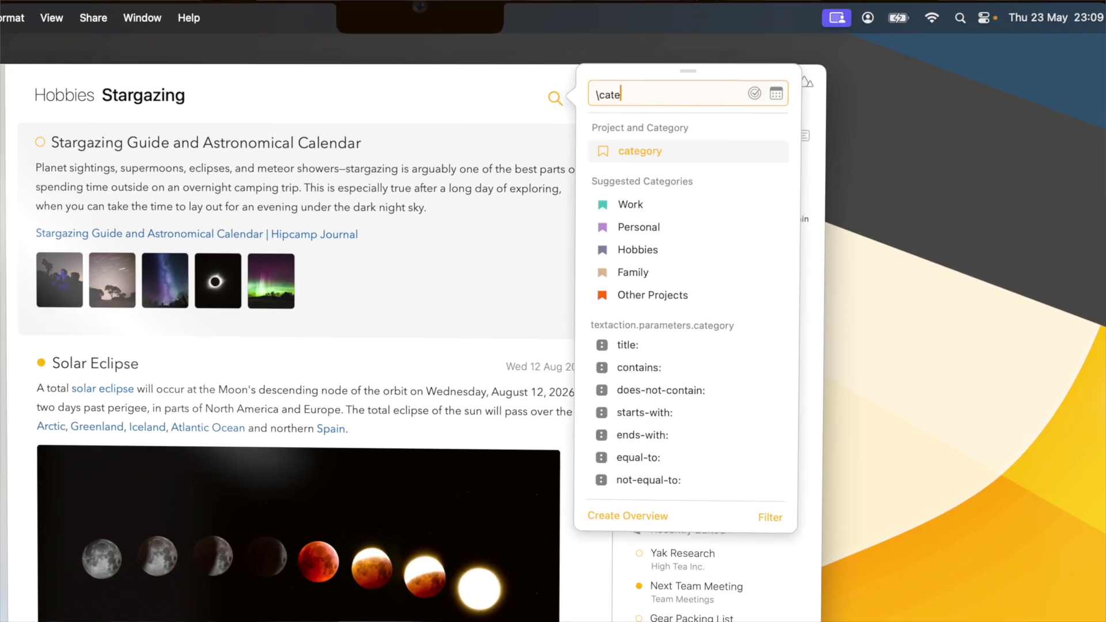
pyautogui.write('gory(')
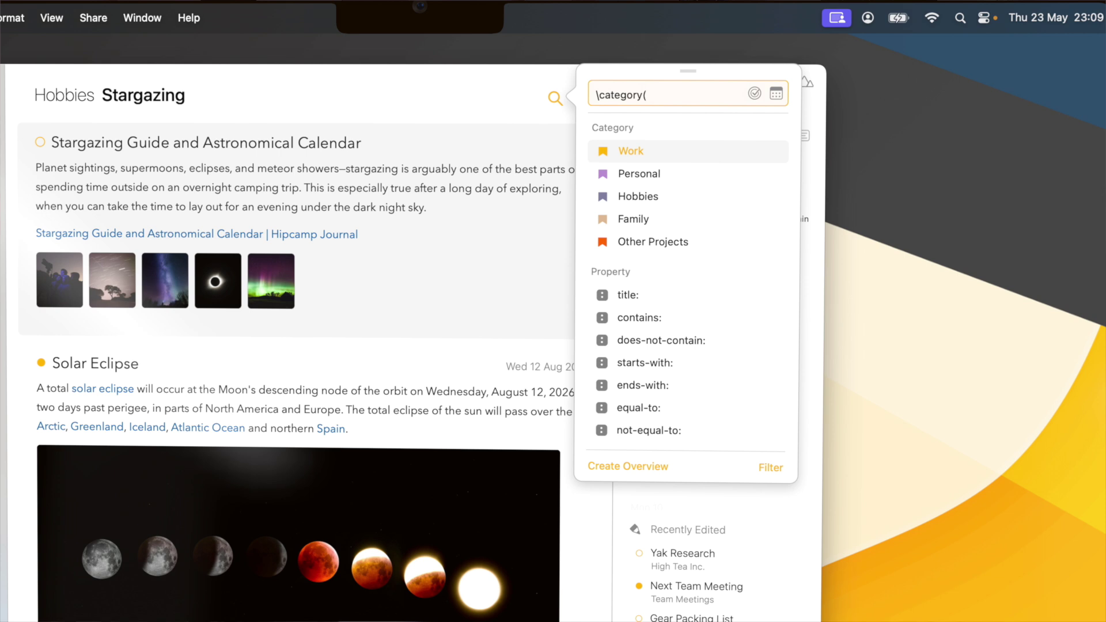
pyautogui.press('Return')
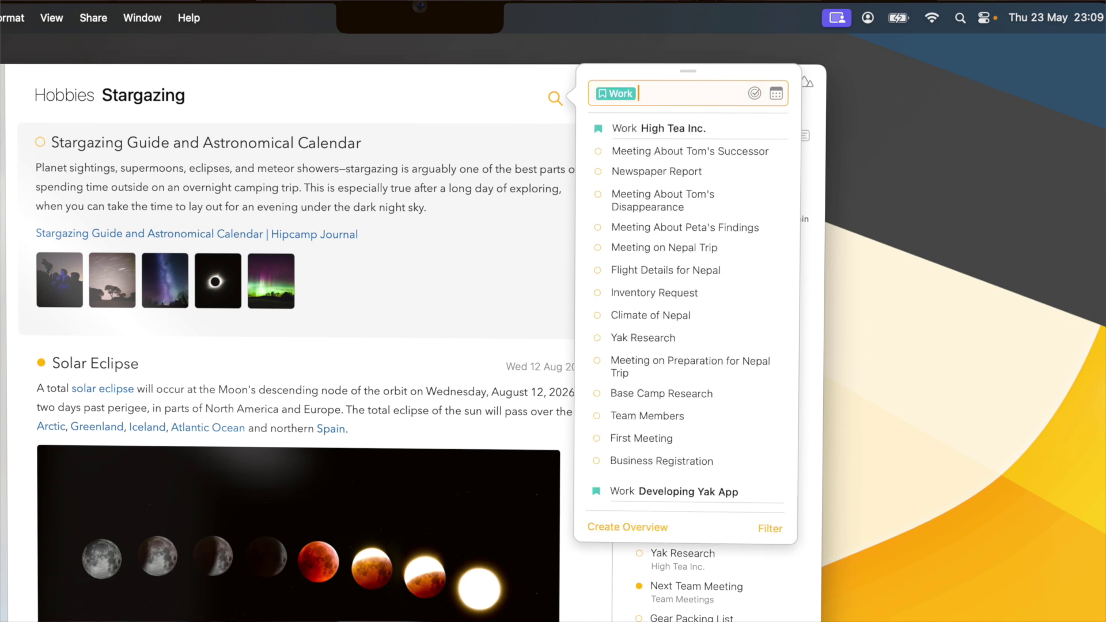
pyautogui.write('#foll')
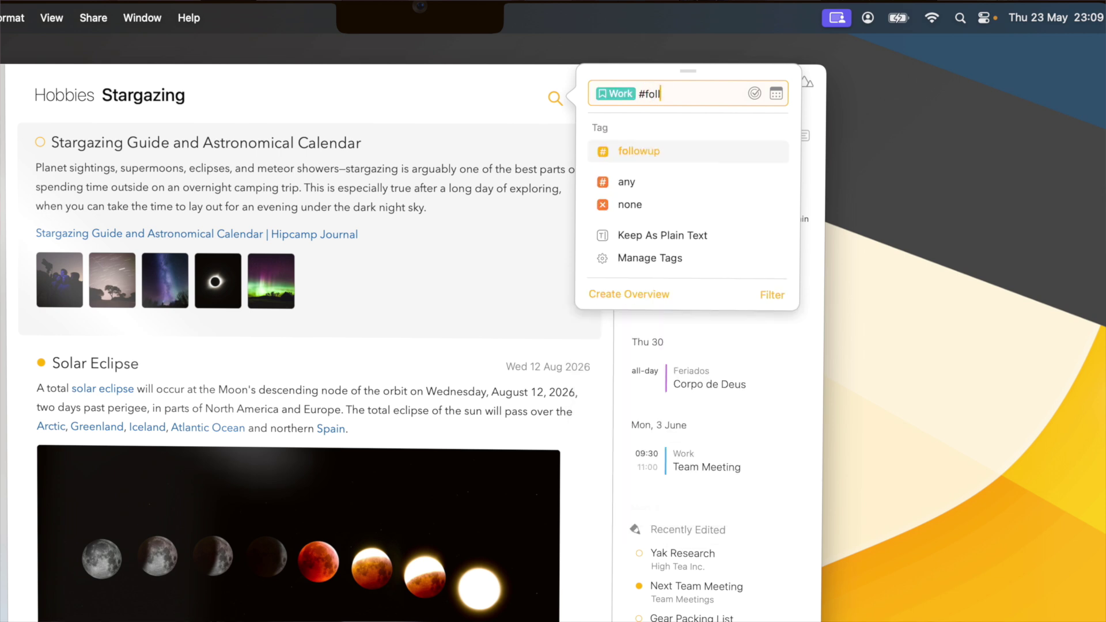
pyautogui.press('Return')
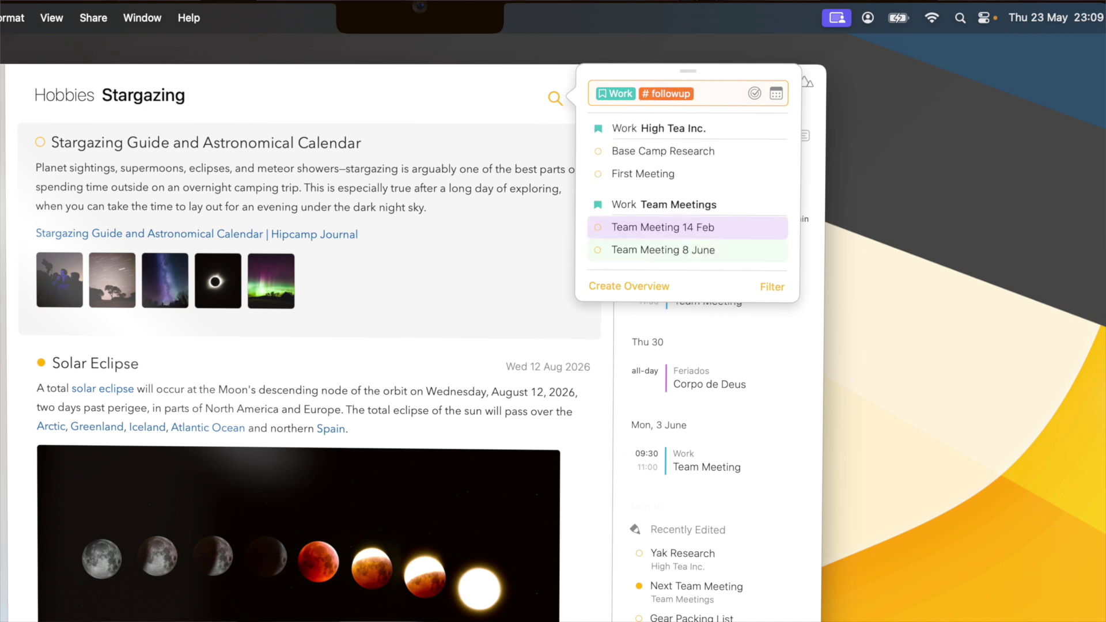
pyautogui.write('@tom')
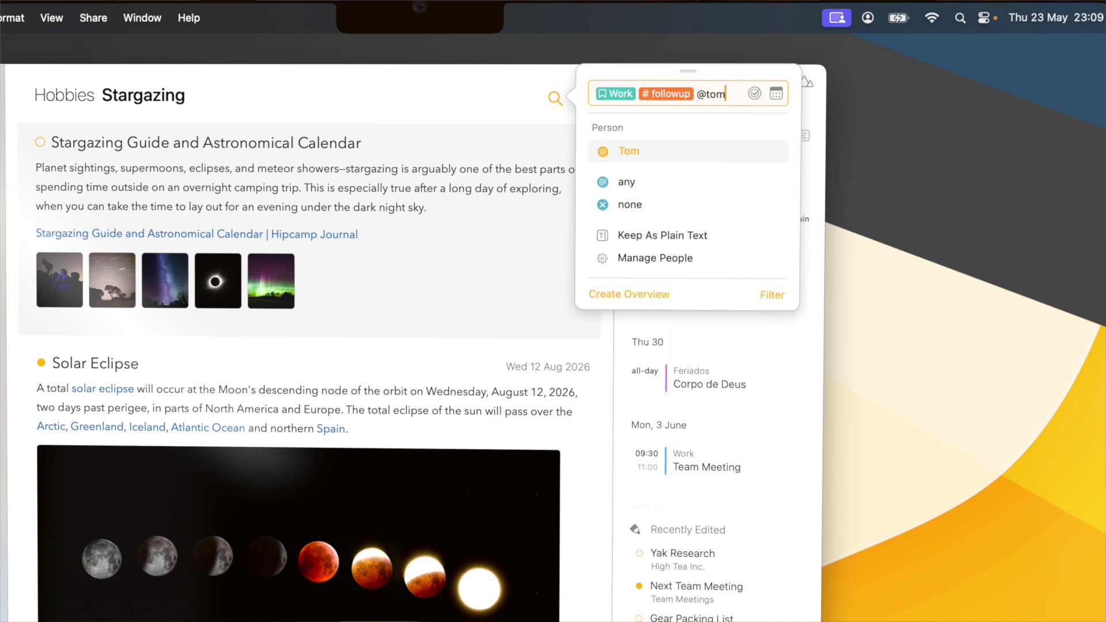
pyautogui.press('Return')
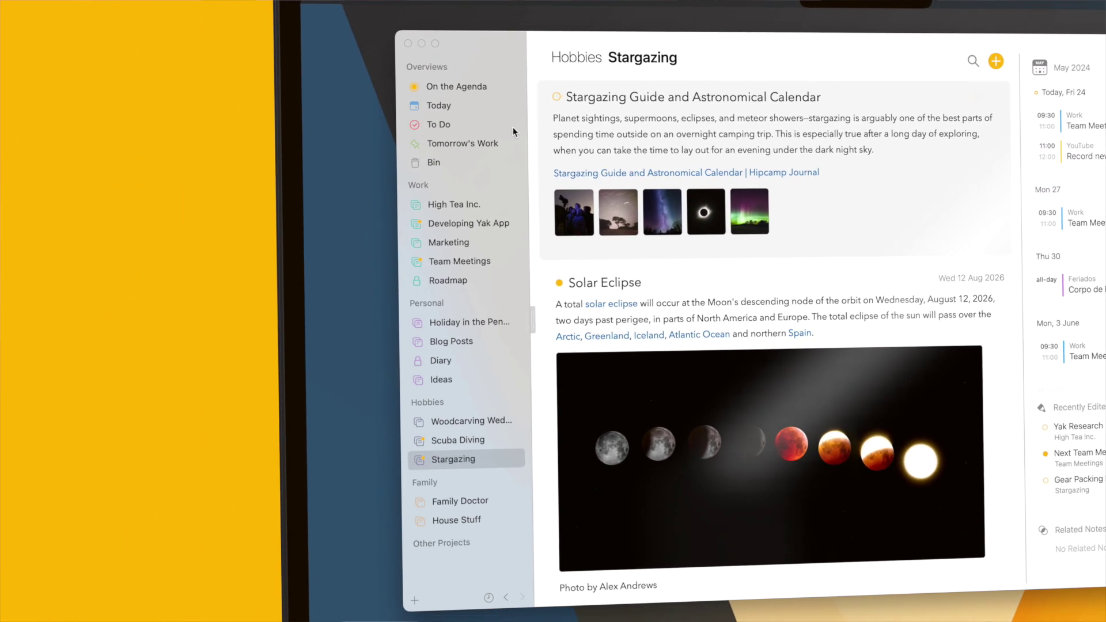
# Step: Show the To Do overview and scroll through its notes with open action items
pyautogui.click(480, 126)
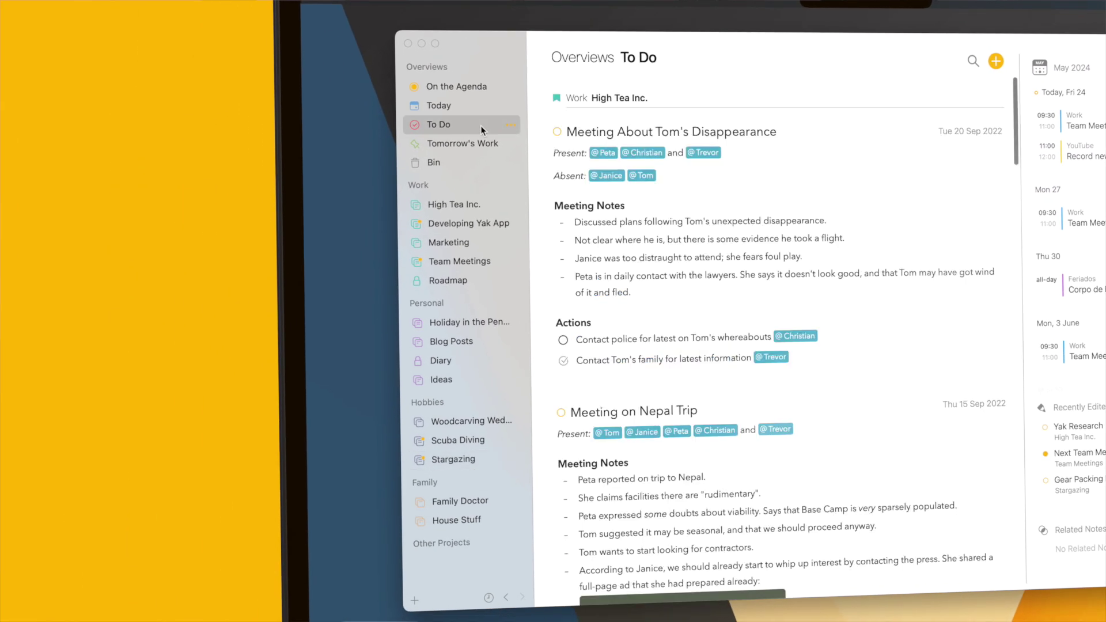
pyautogui.scroll(-10, 586, 294)
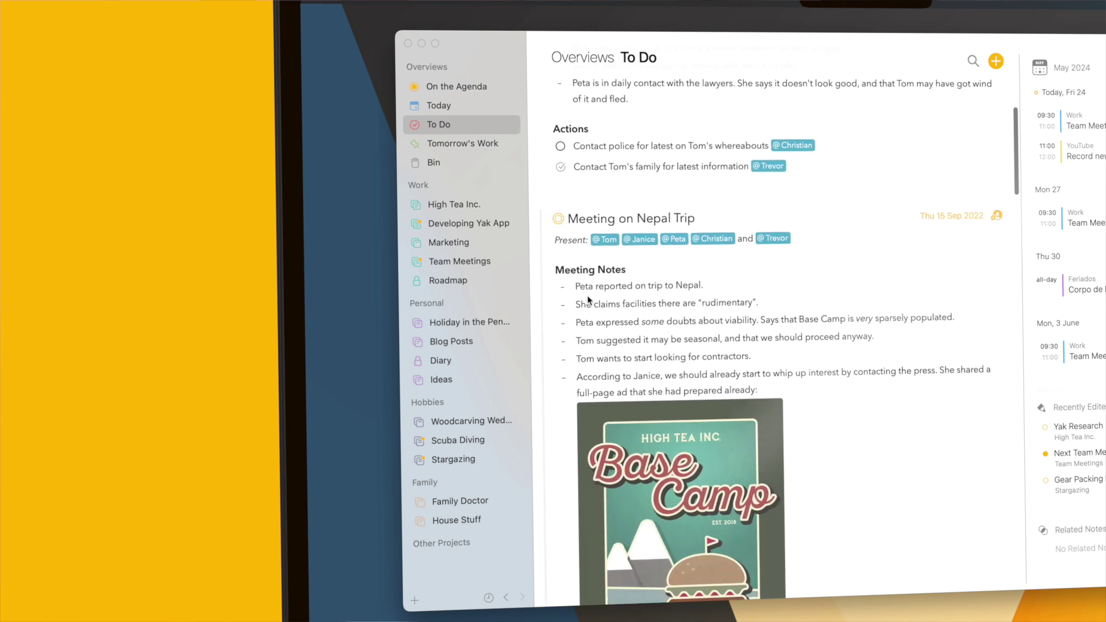
pyautogui.scroll(-10, 586, 294)
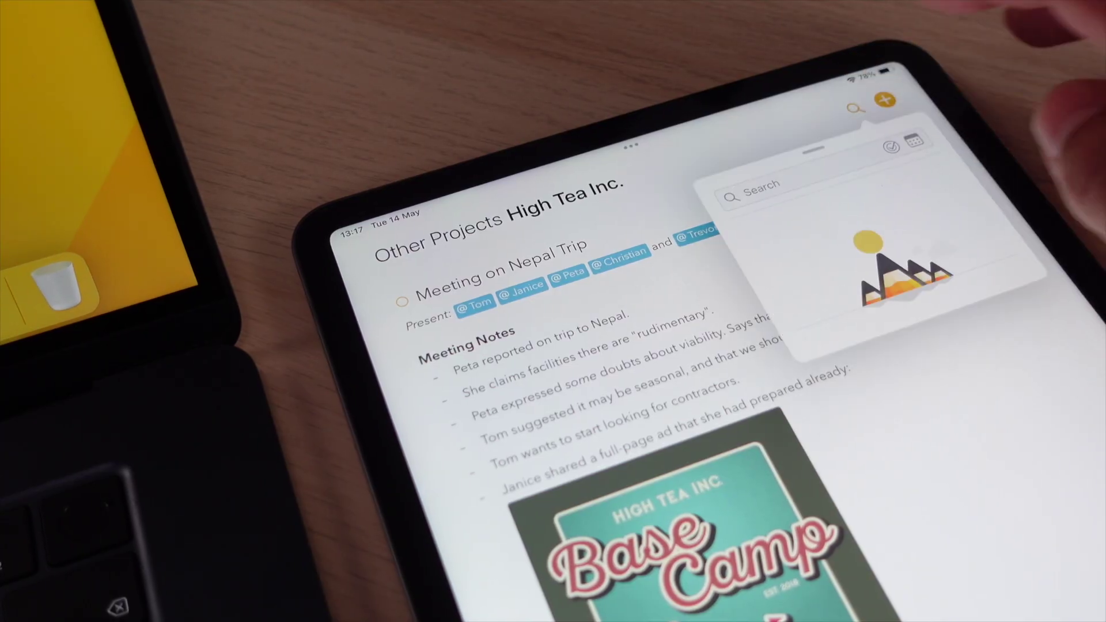
pyautogui.write('#yak')
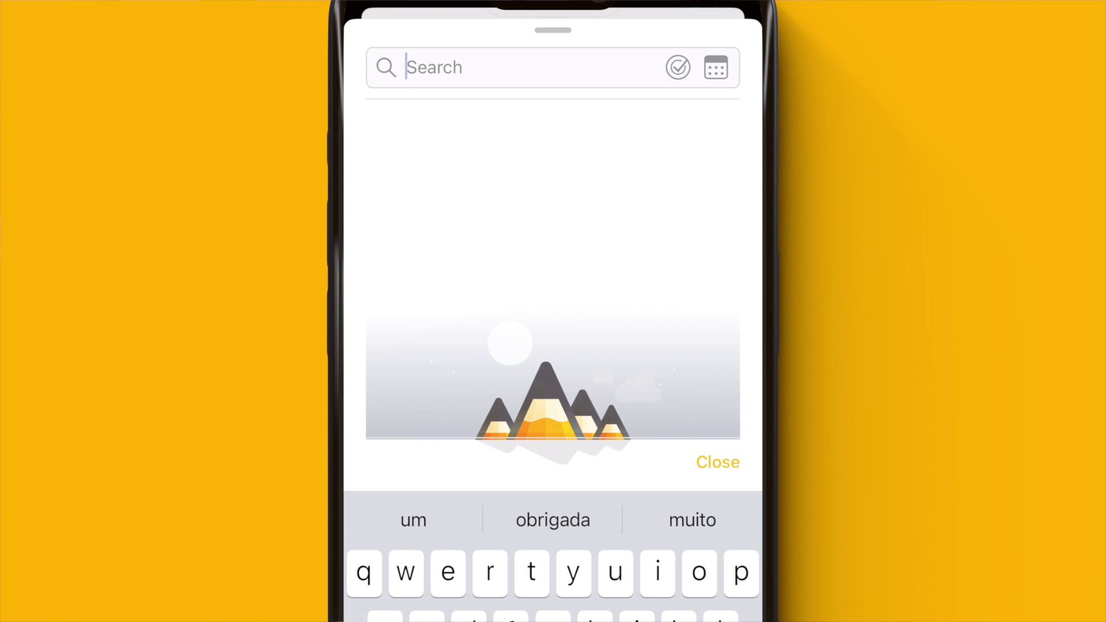
# Step: Search for yak and filter the results to notes edited this week
pyautogui.write('yak')
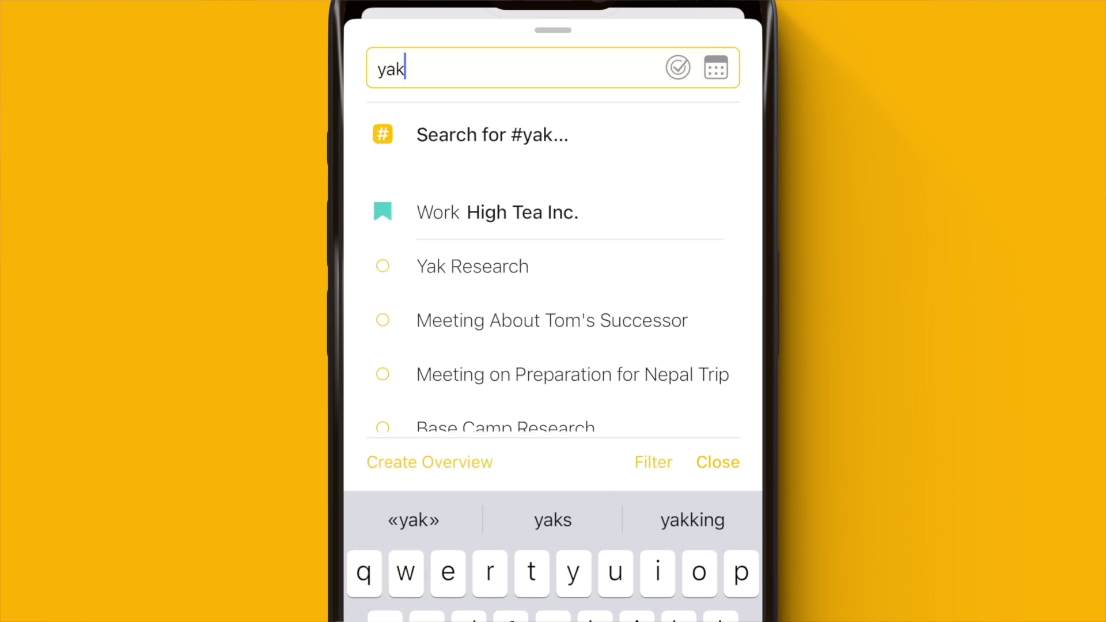
pyautogui.scroll(-10, 553, 265)
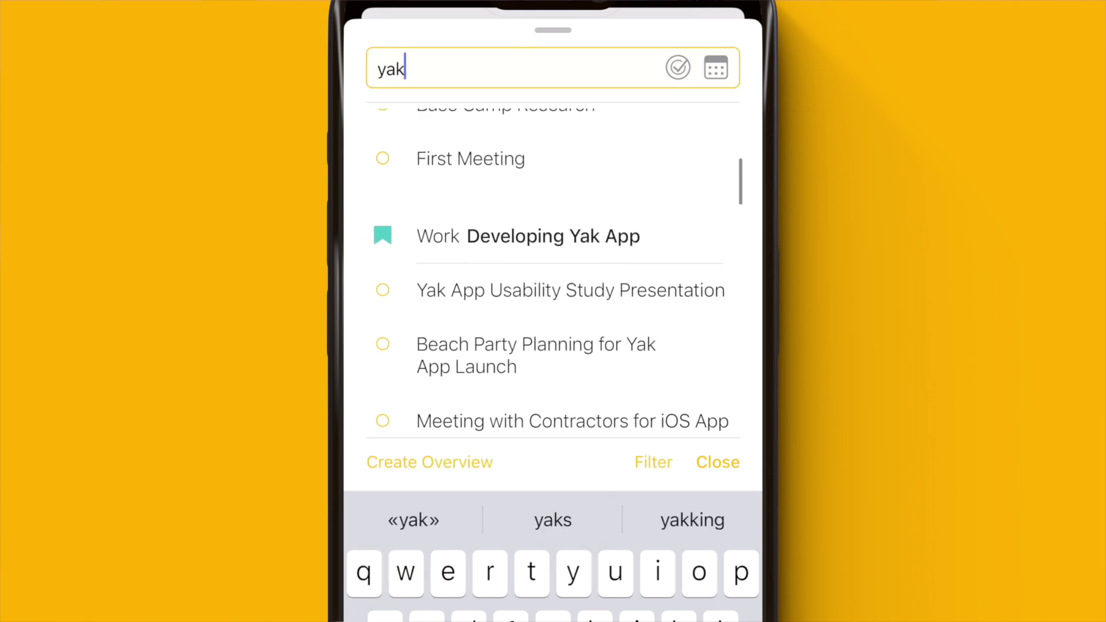
pyautogui.click(653, 462)
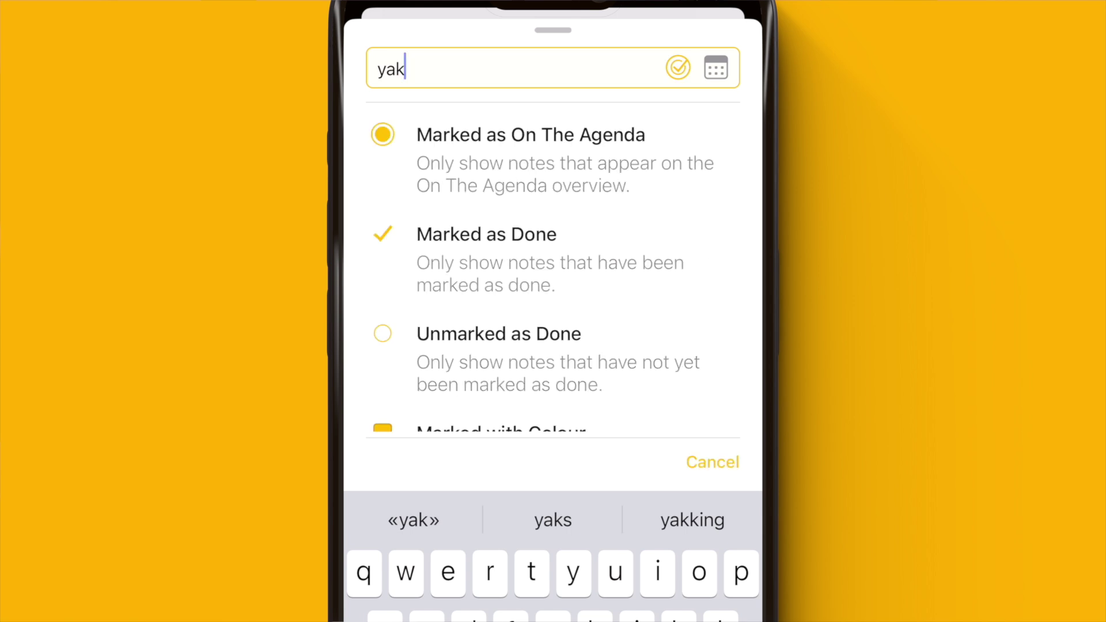
pyautogui.scroll(-5, 553, 265)
pyautogui.click(491, 289)
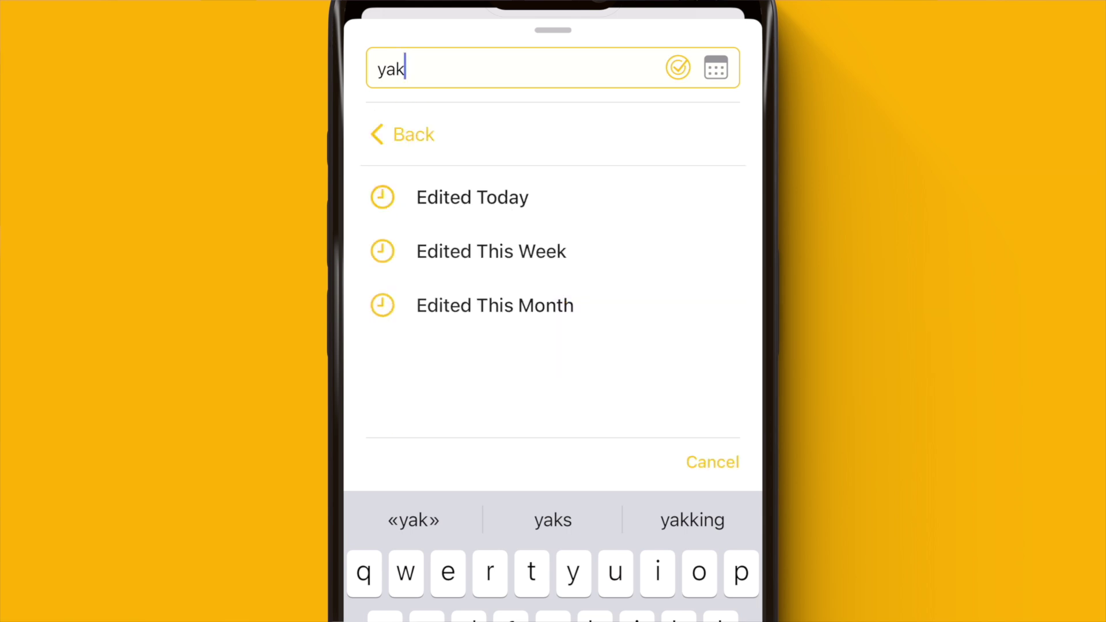
pyautogui.click(492, 251)
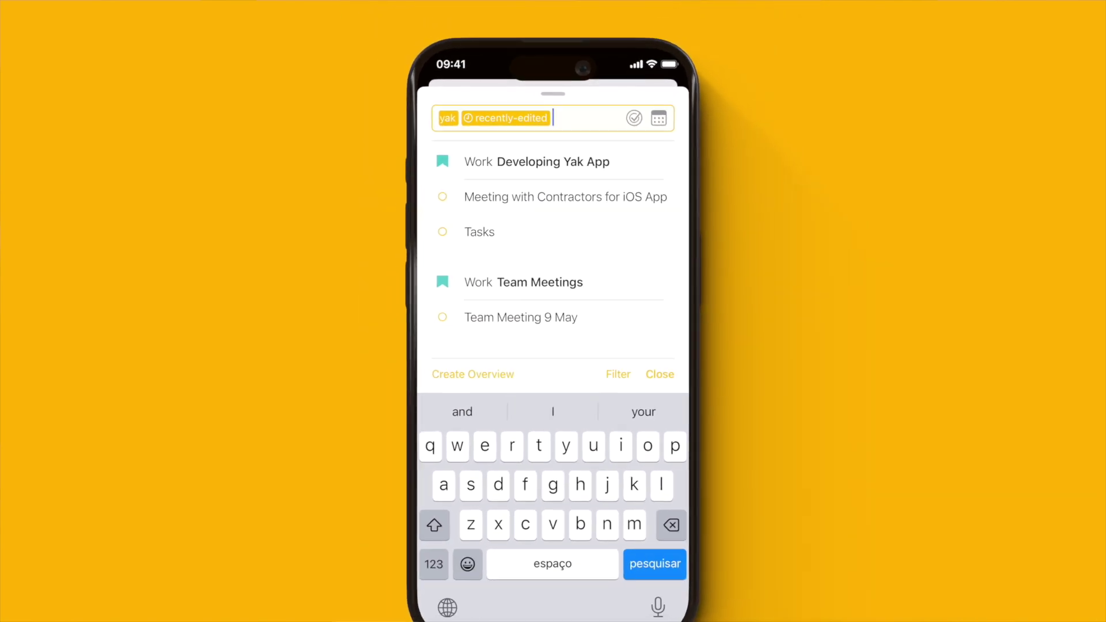
# Step: Limit the search to 6–10 May 2024 and open the Team Meeting 9 May note
pyautogui.click(659, 118)
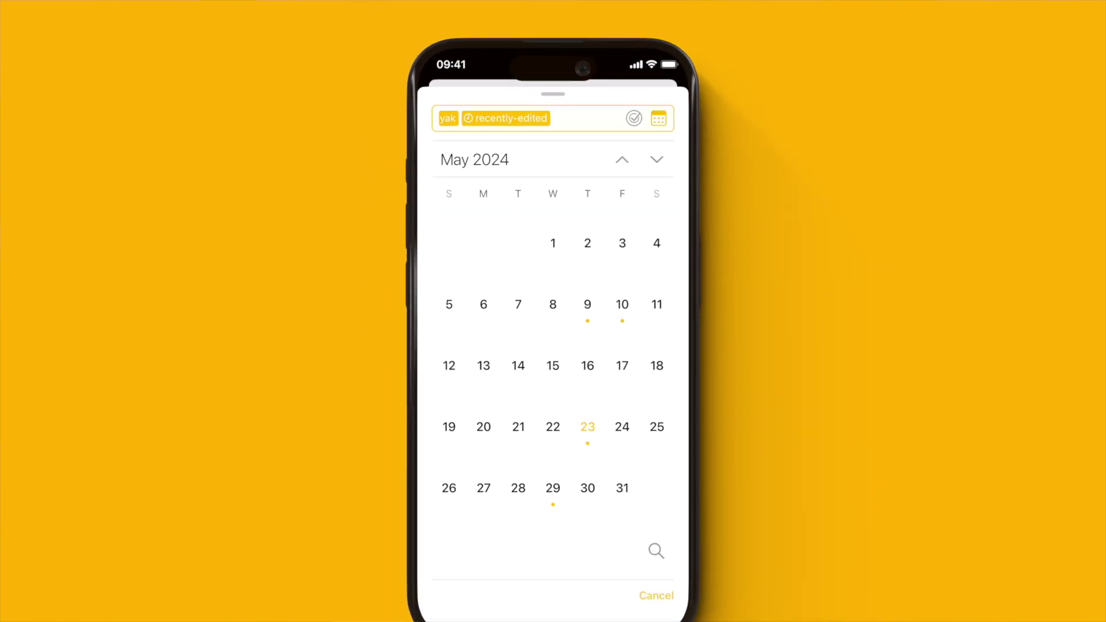
pyautogui.click(483, 304)
pyautogui.click(587, 304)
pyautogui.click(622, 304)
pyautogui.click(661, 595)
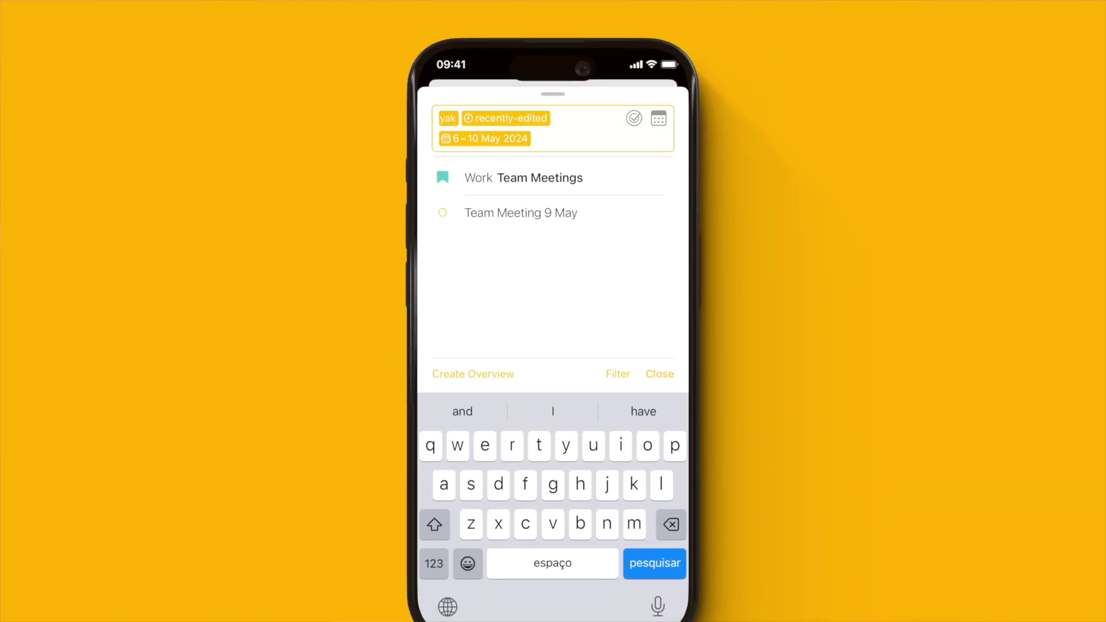
pyautogui.click(520, 212)
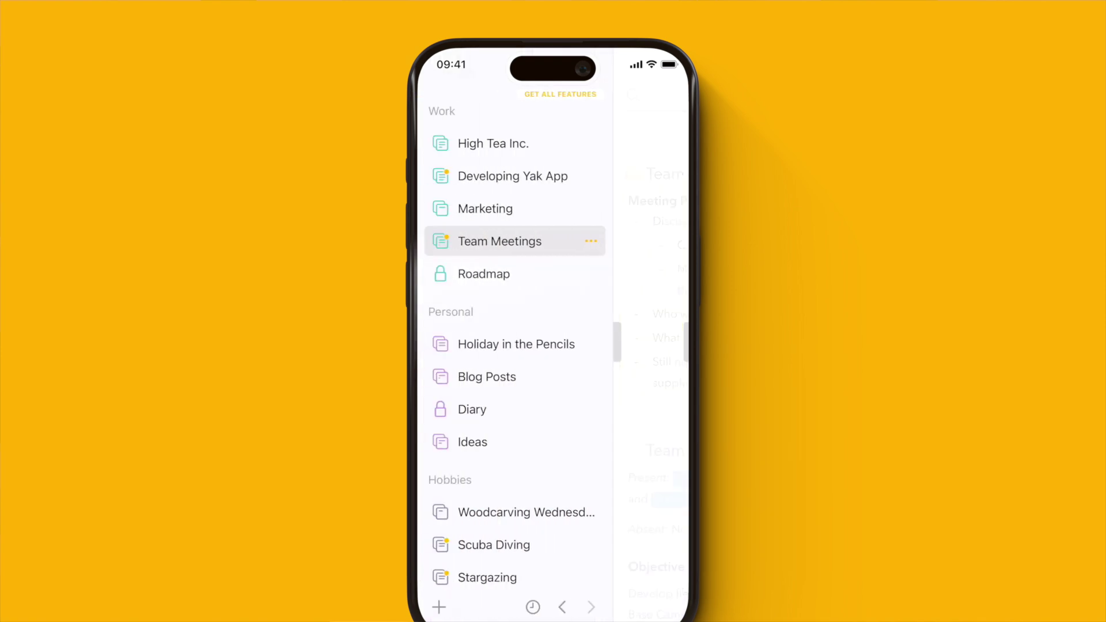
# Step: Scroll the iPhone sidebar back up
pyautogui.scroll(4, 514, 346)
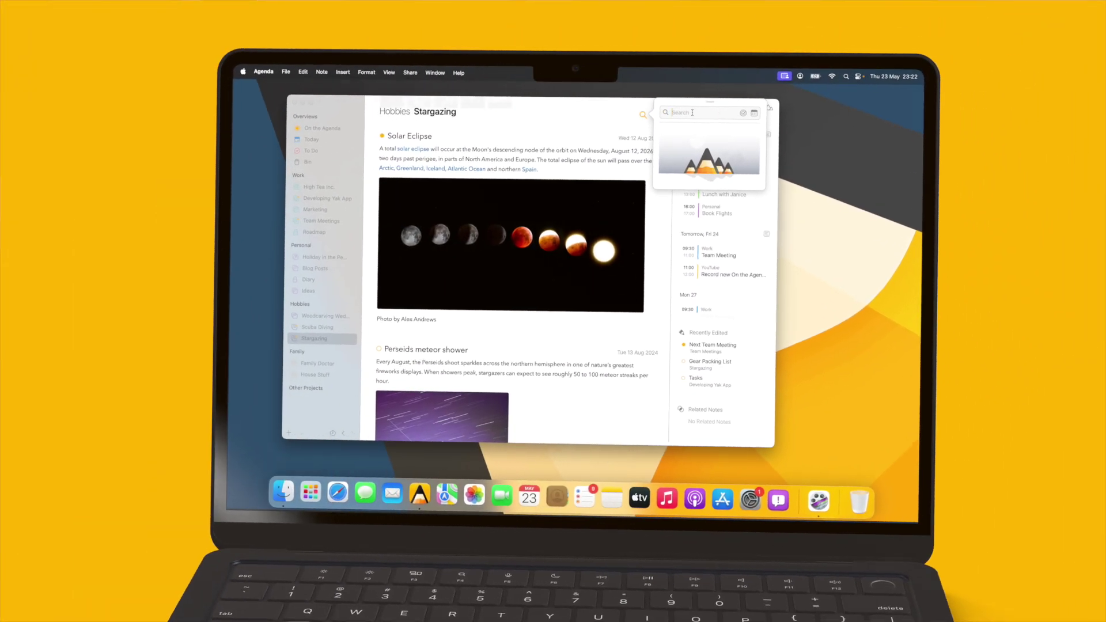
# Step: Combine a Work category filter with a Tomorrow (24 May) date filter, then start creating an overview
pyautogui.click(743, 113)
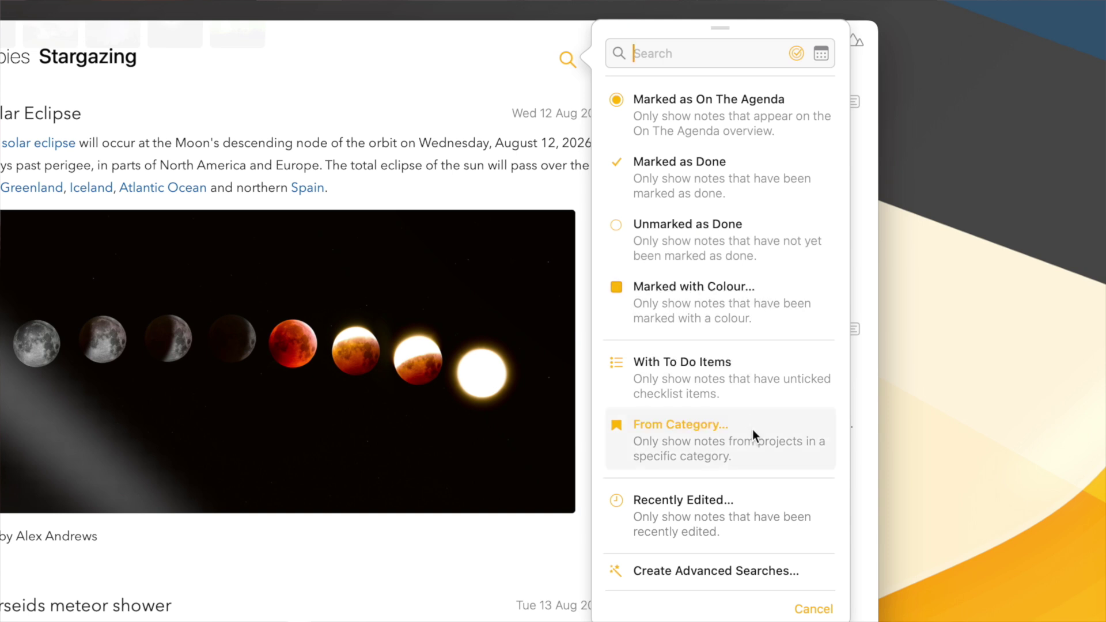
pyautogui.click(752, 429)
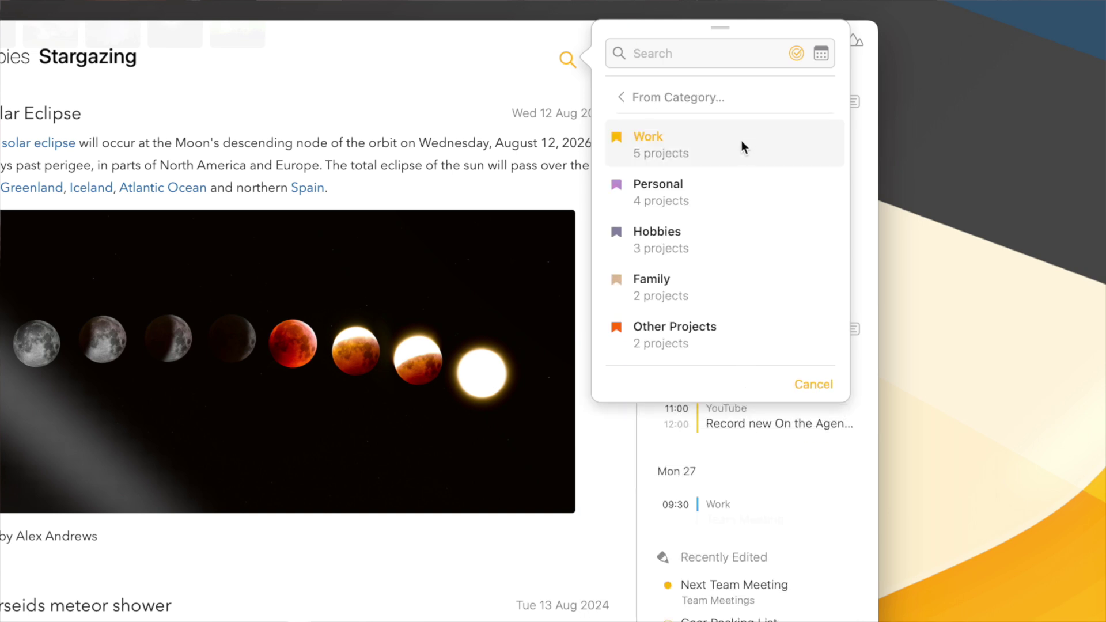
pyautogui.click(742, 142)
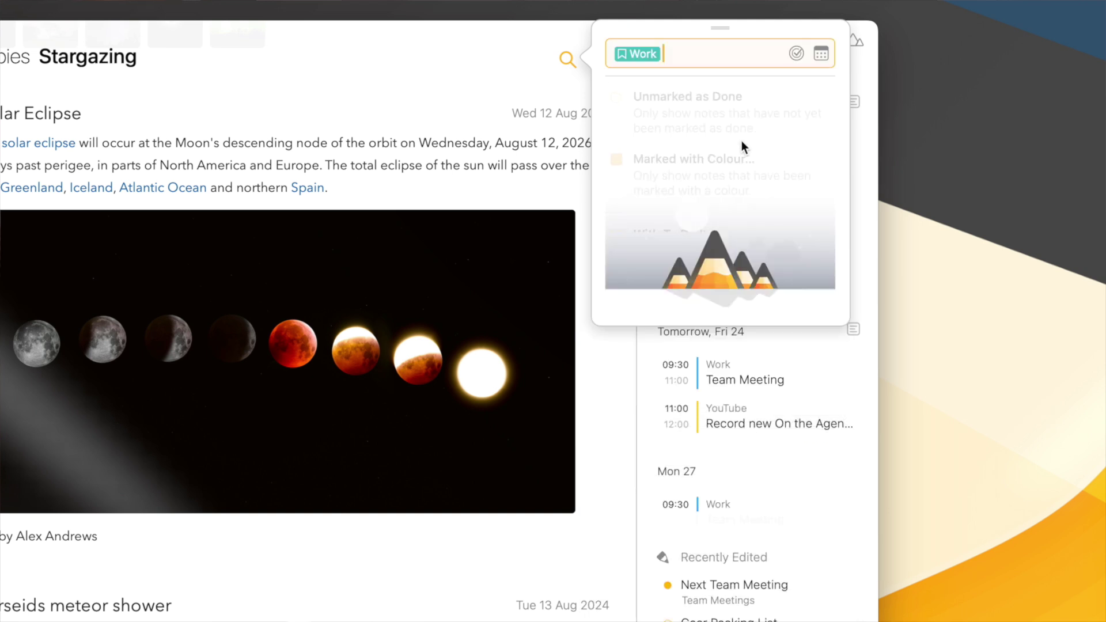
pyautogui.click(821, 54)
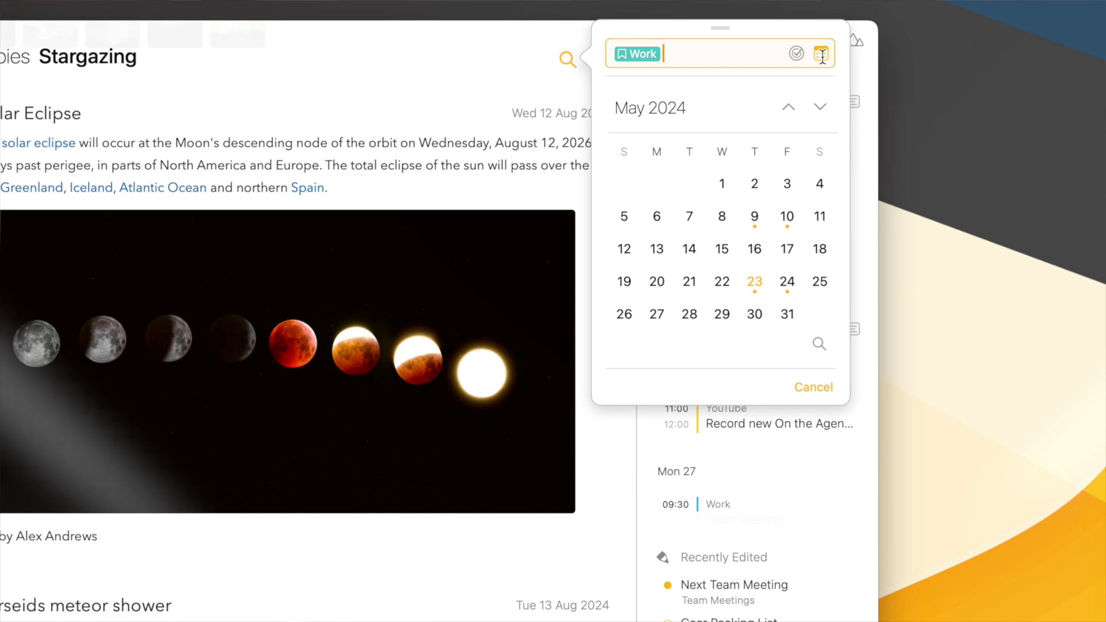
pyautogui.click(788, 282)
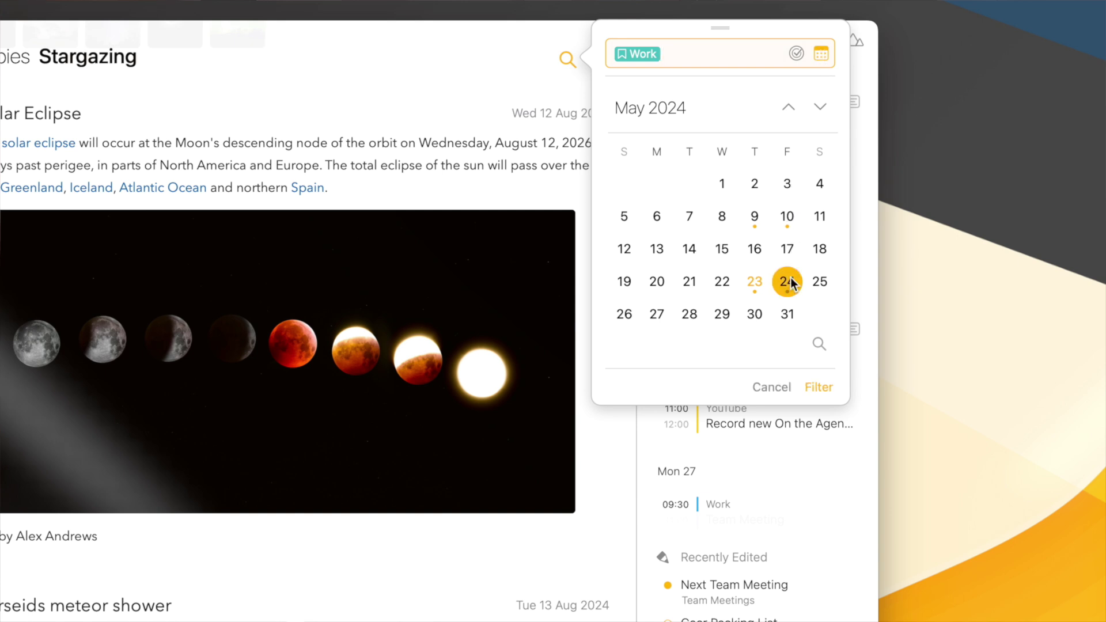
pyautogui.click(828, 388)
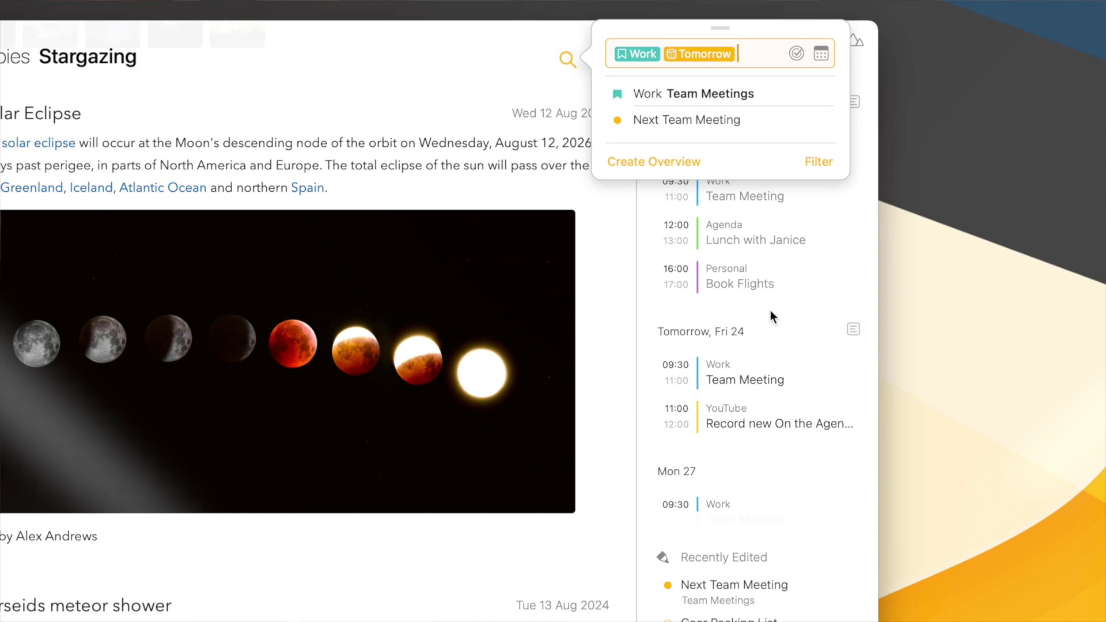
pyautogui.click(661, 162)
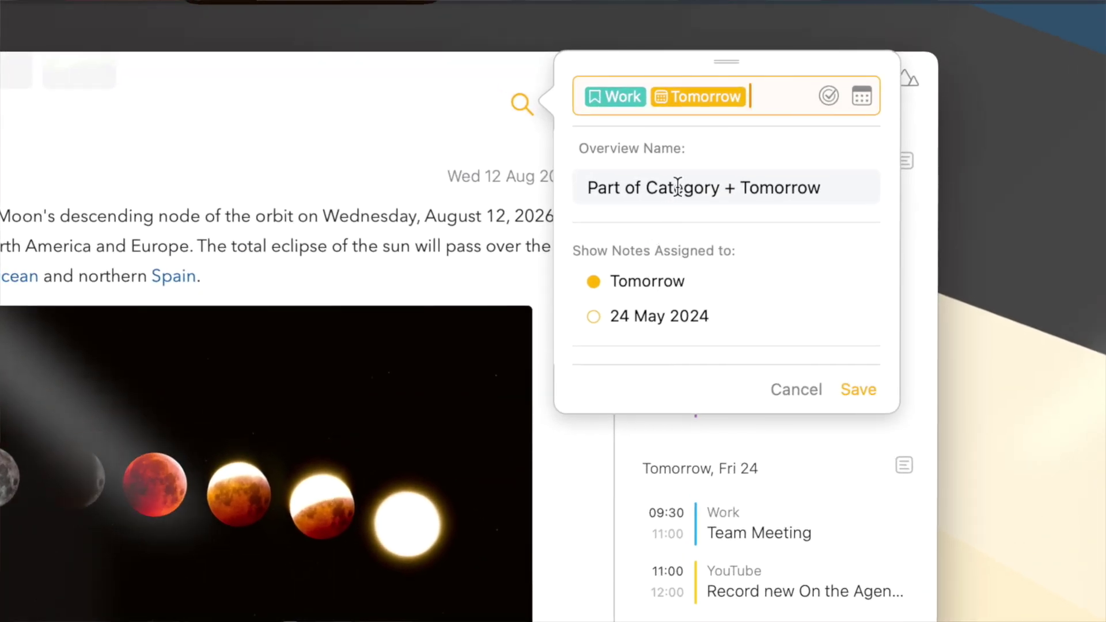
# Step: Replace the default overview name with 'Tomorrow's Work'
pyautogui.tripleClick(678, 186)
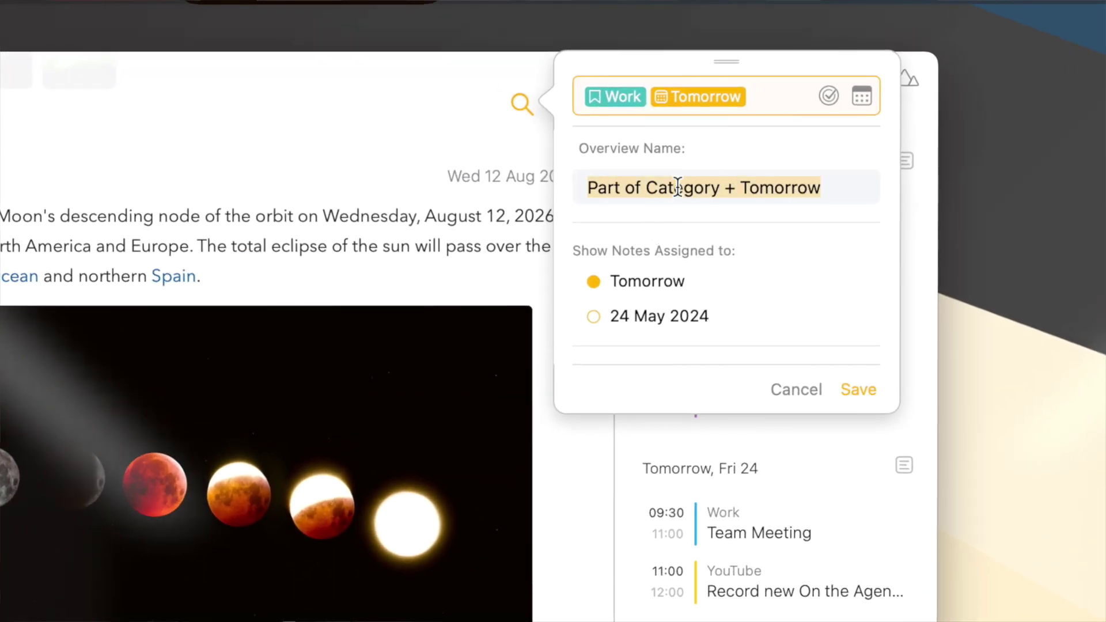
pyautogui.write("Tomorrow's")
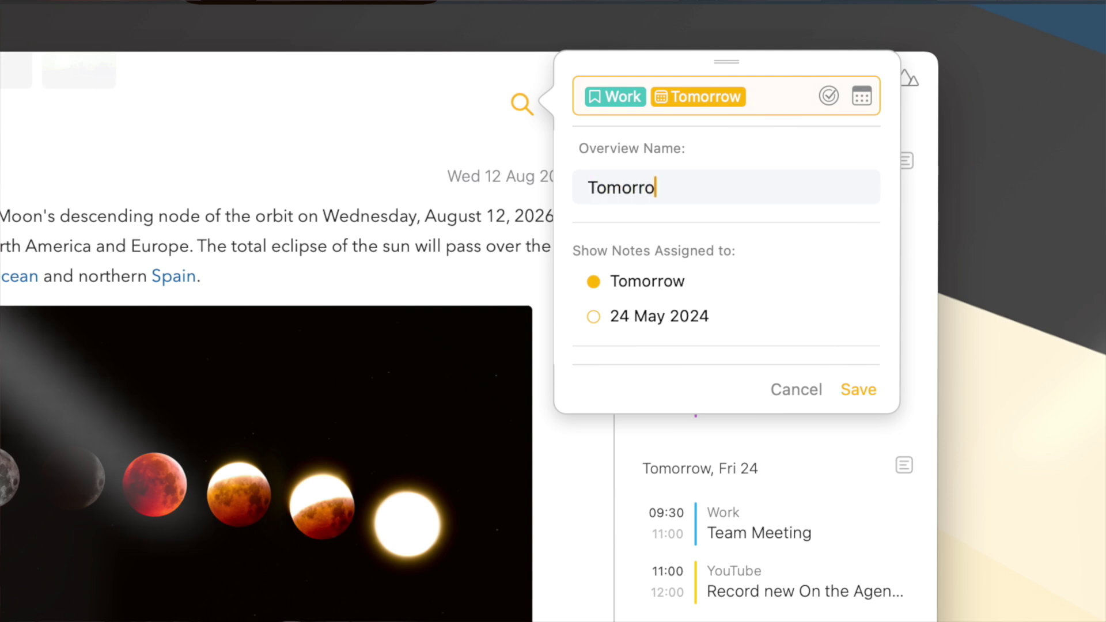
pyautogui.write(' Work')
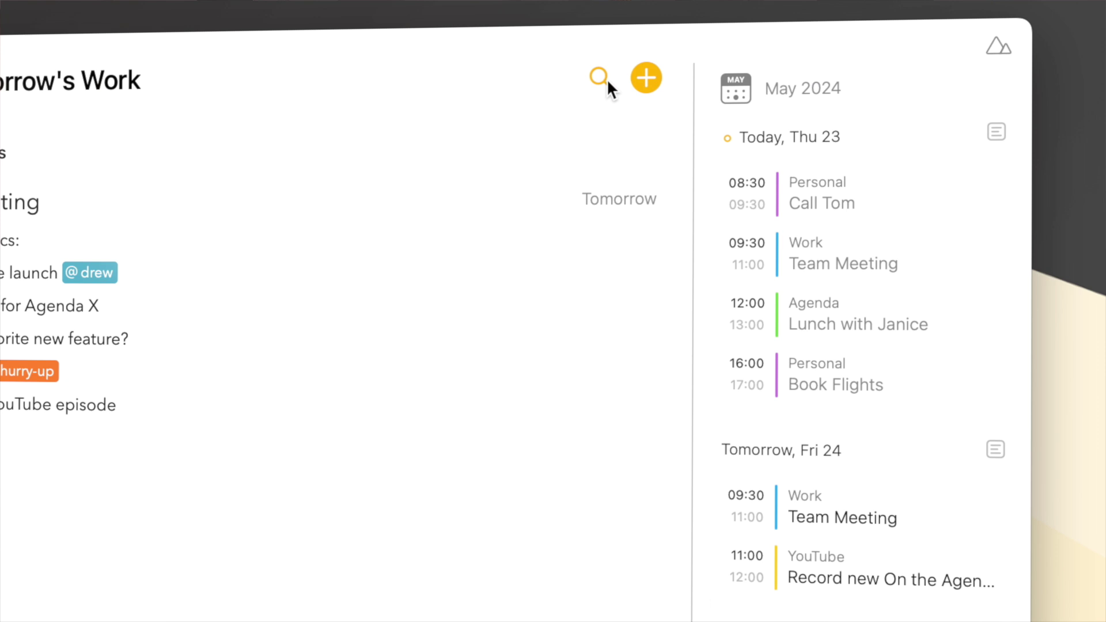
# Step: Reopen the search, reveal Open Overview in Window, and delete the Tomorrow and Work tokens
pyautogui.click(607, 79)
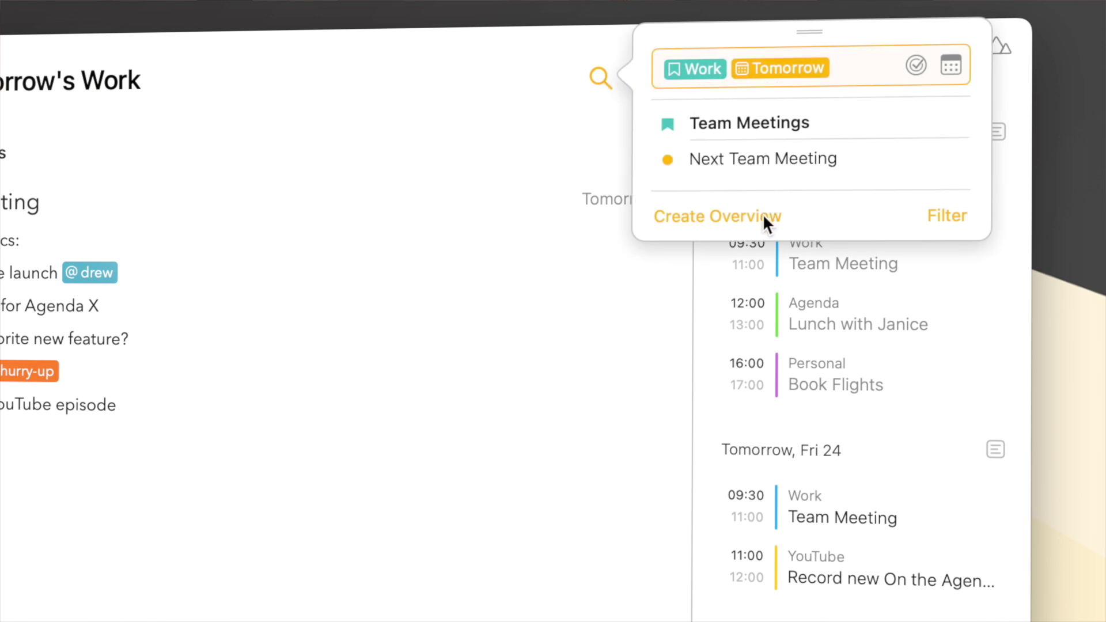
pyautogui.press('alt')
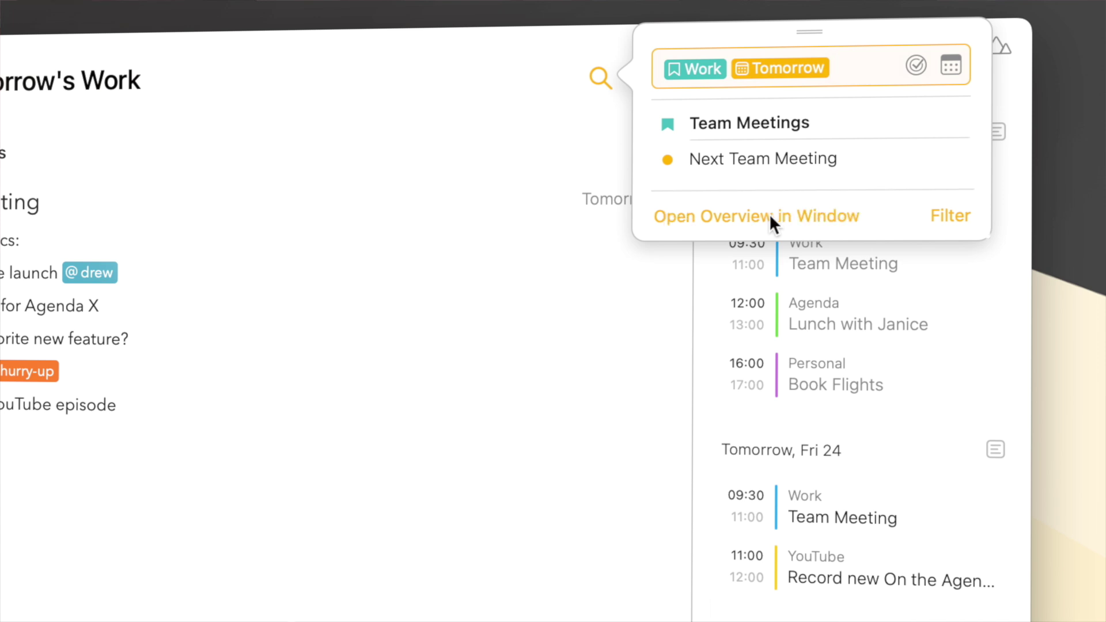
pyautogui.press('Down')
pyautogui.press('BackSpace')
pyautogui.press('BackSpace')
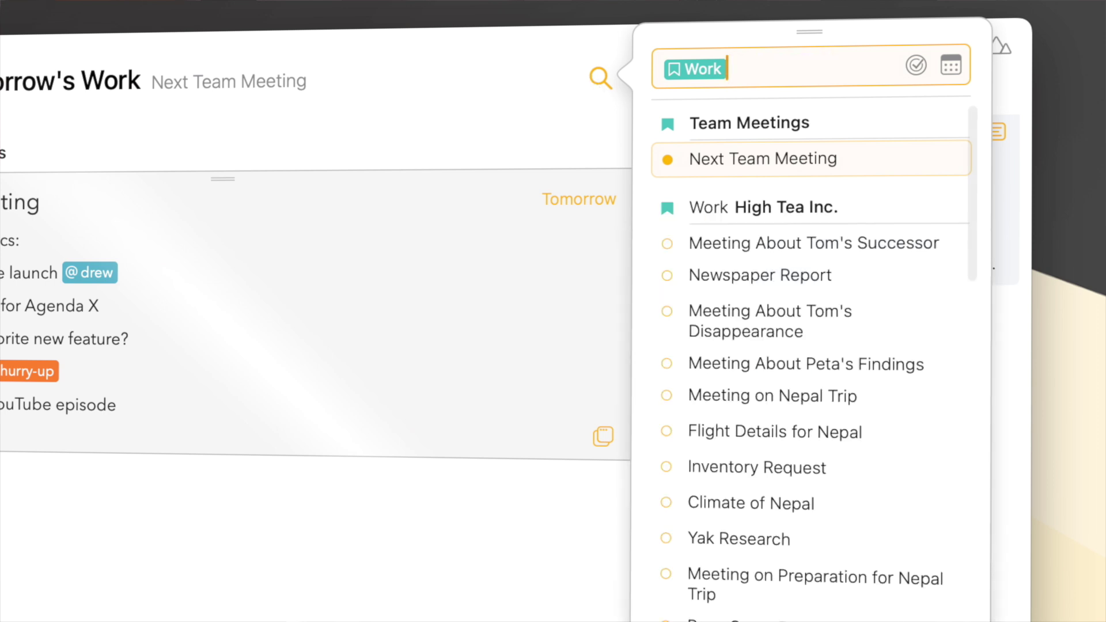
pyautogui.press('BackSpace')
pyautogui.press('BackSpace')
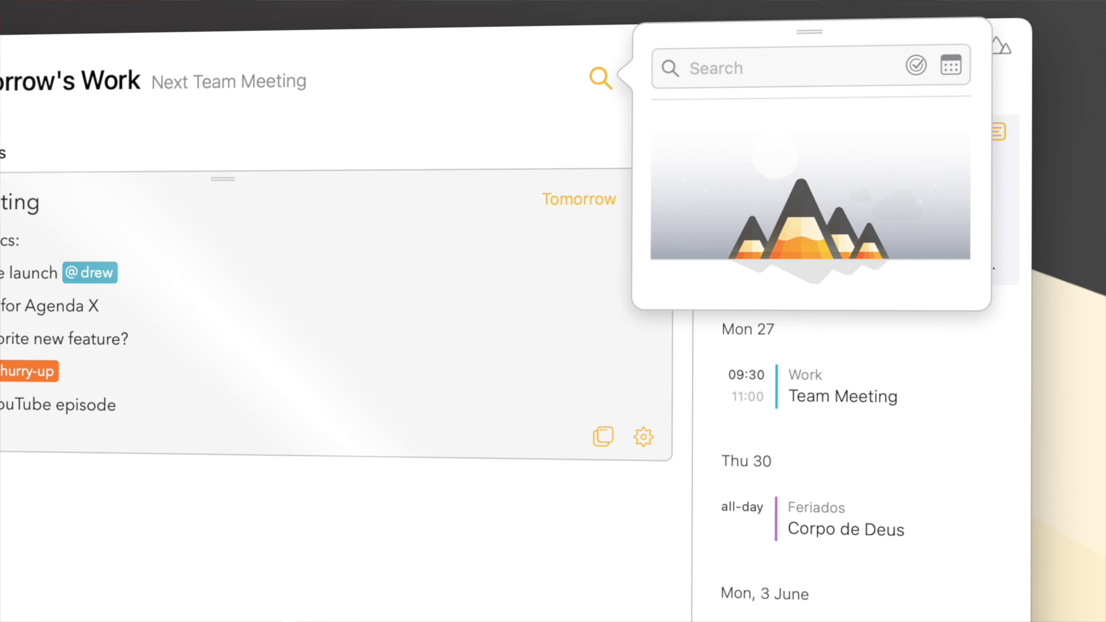
pyautogui.write('su')
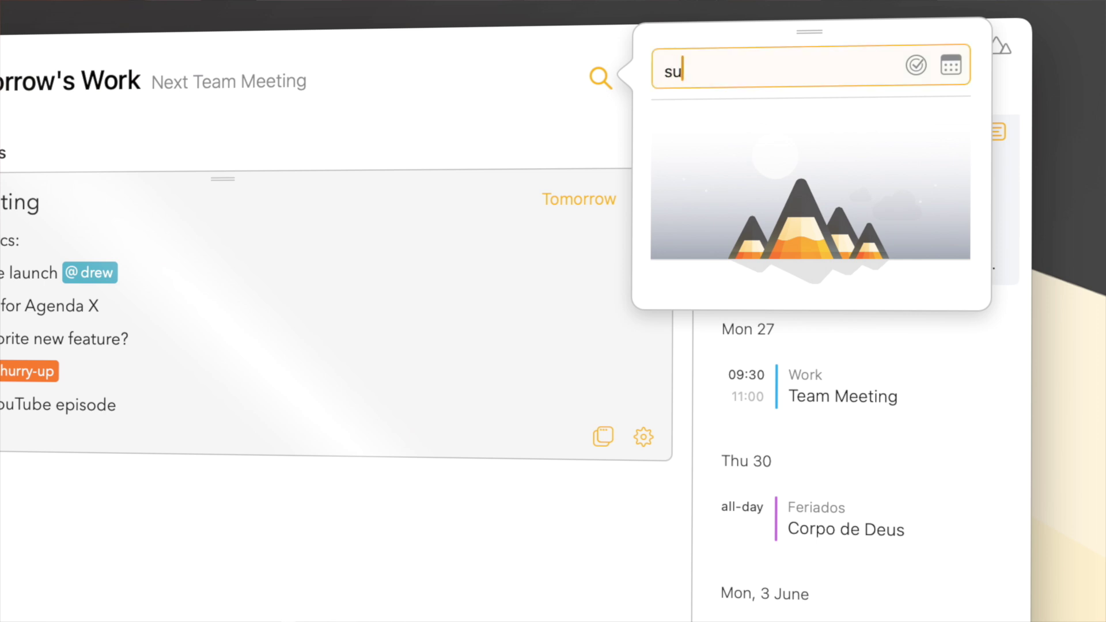
pyautogui.write('n moon')
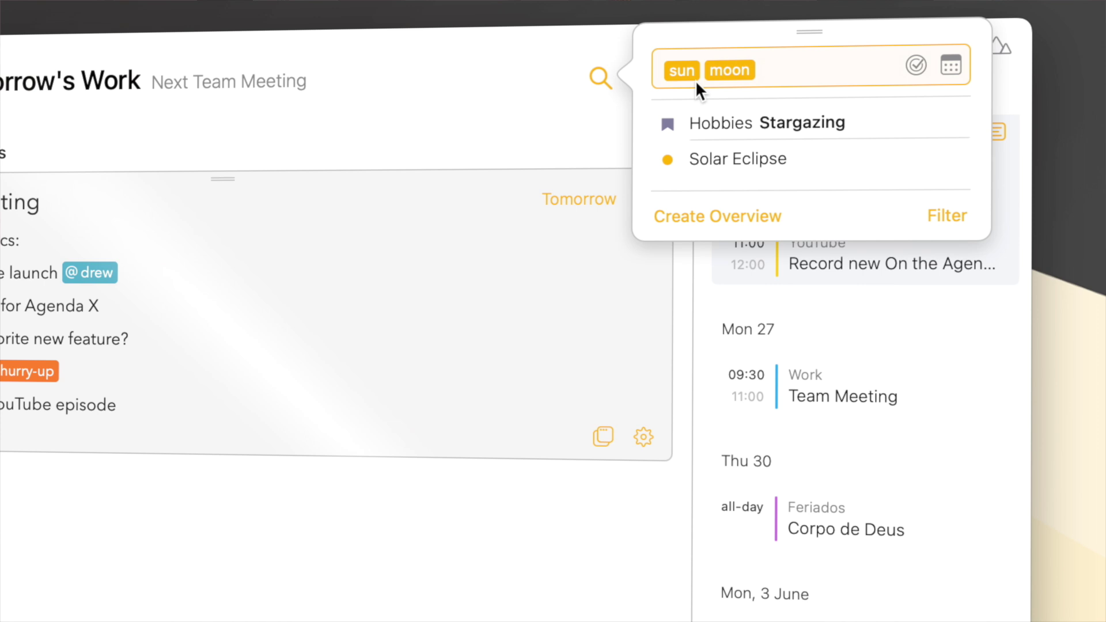
pyautogui.click(731, 70)
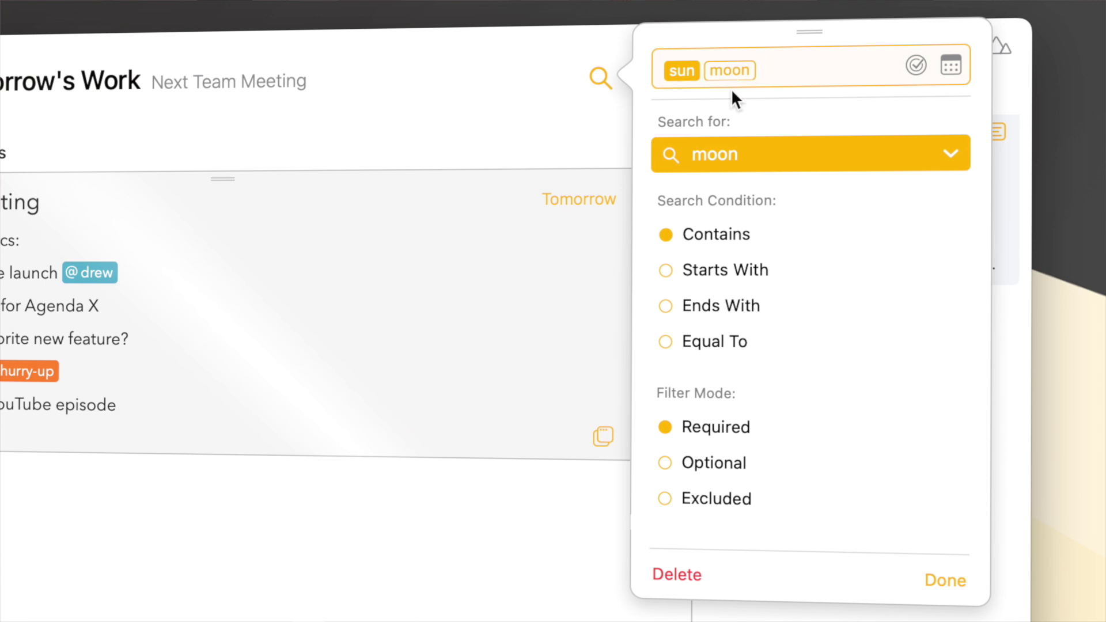
pyautogui.click(717, 268)
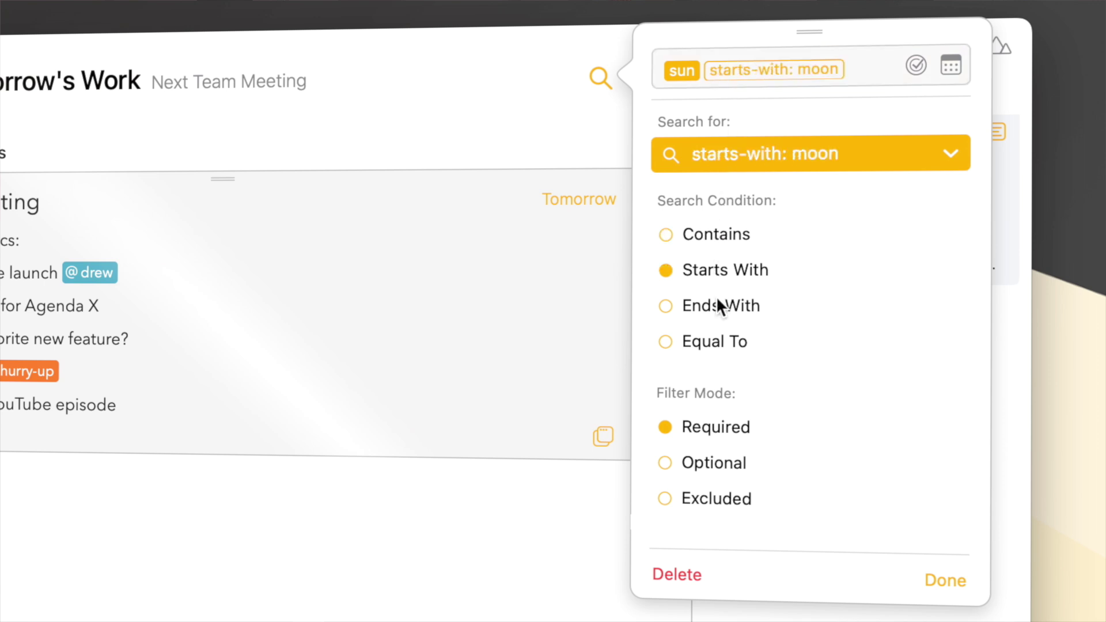
pyautogui.click(716, 306)
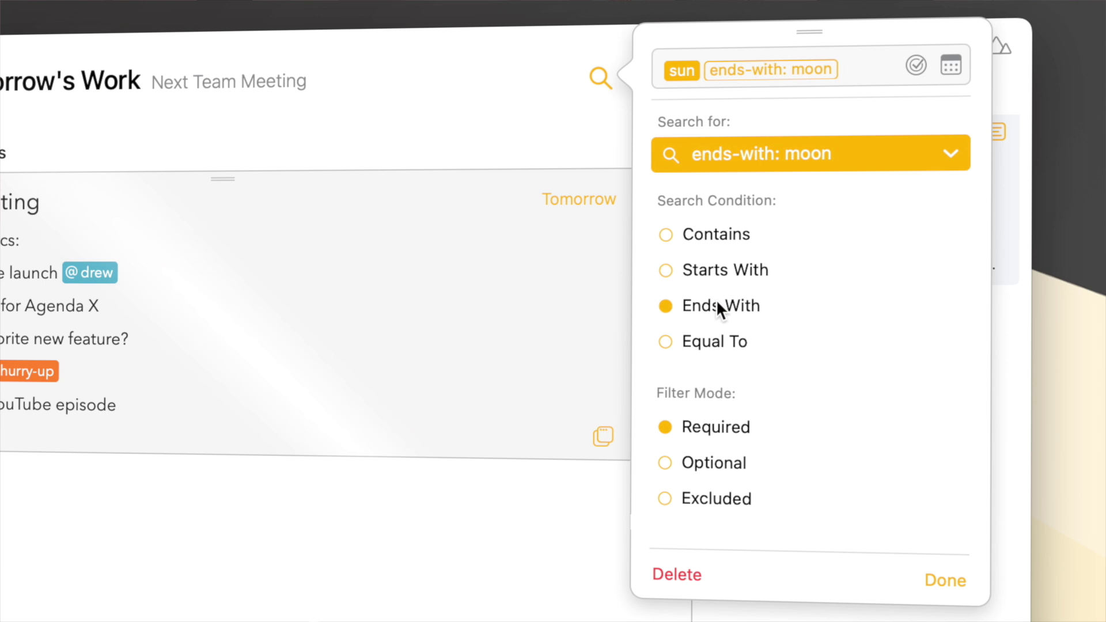
pyautogui.click(714, 343)
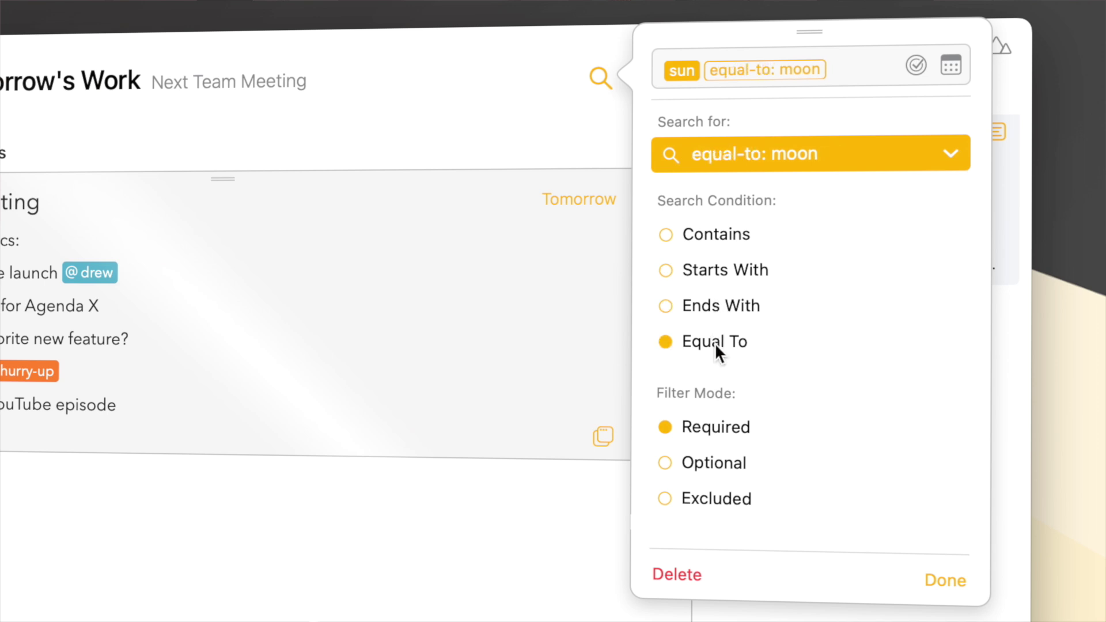
pyautogui.click(690, 240)
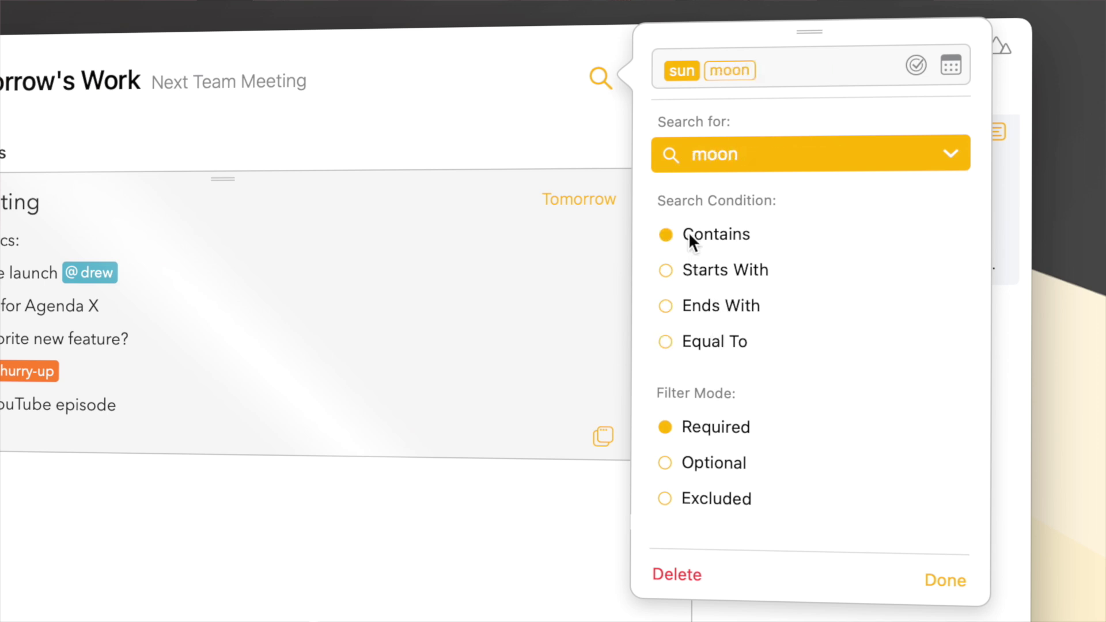
pyautogui.click(710, 462)
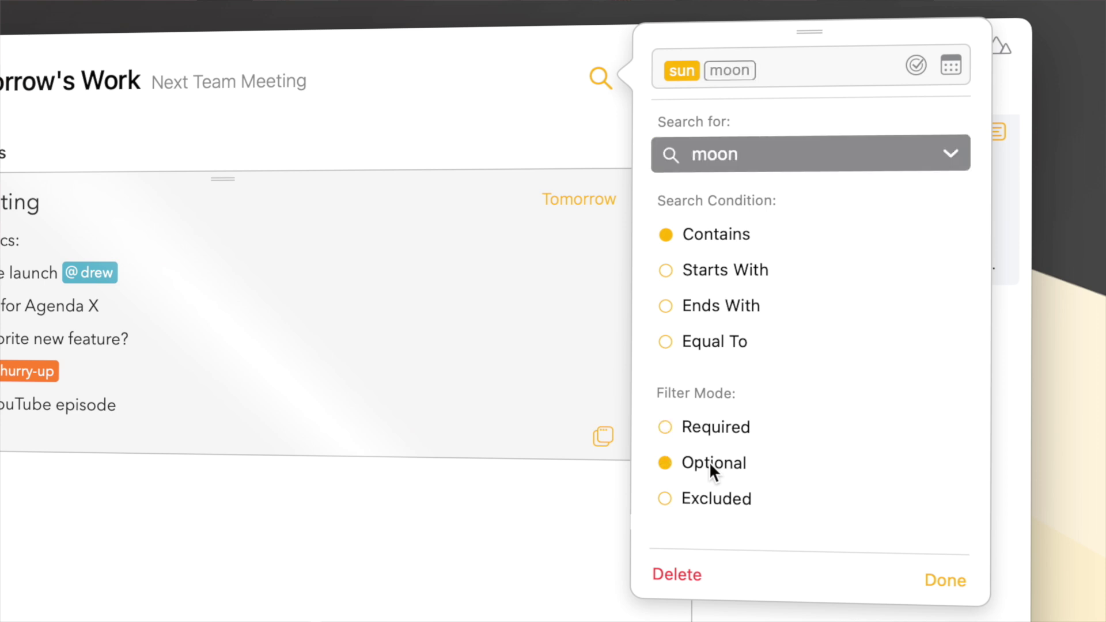
pyautogui.click(945, 579)
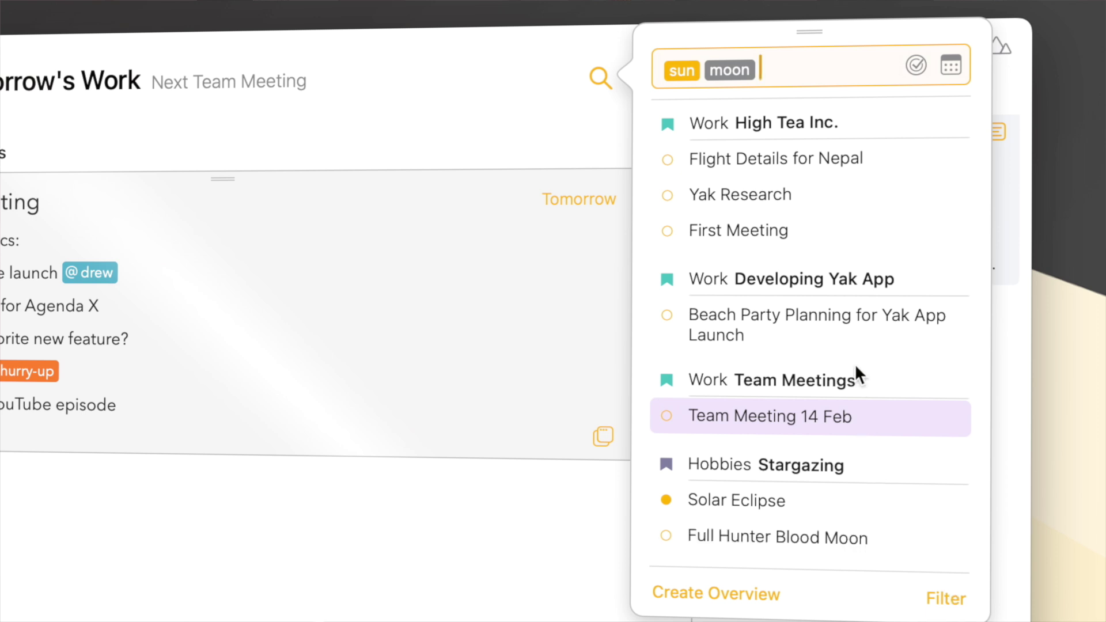
pyautogui.click(682, 71)
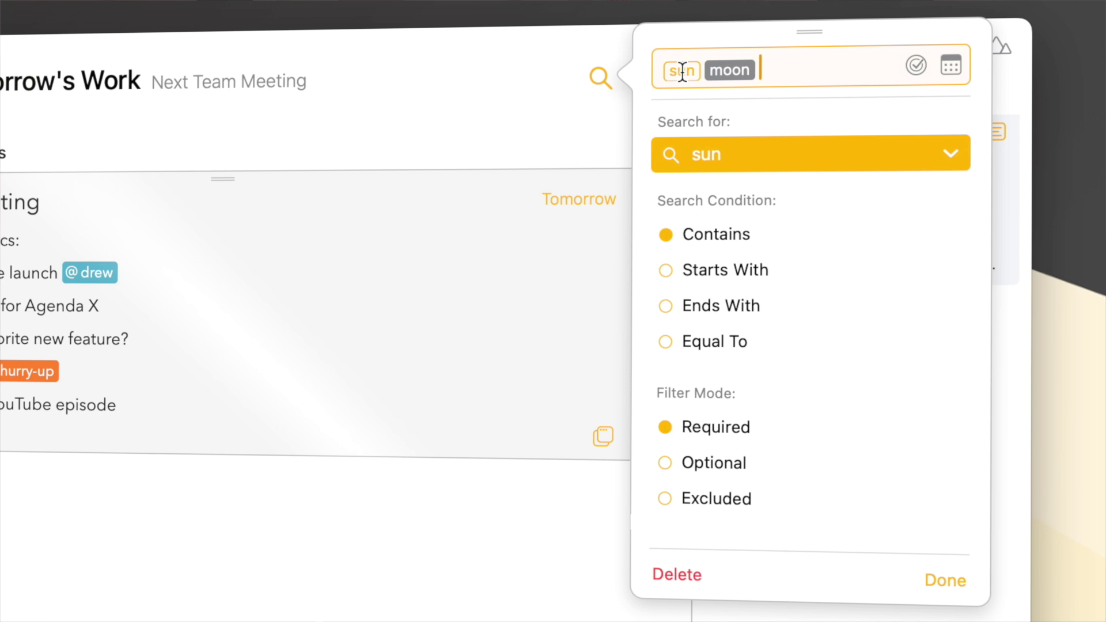
pyautogui.click(736, 70)
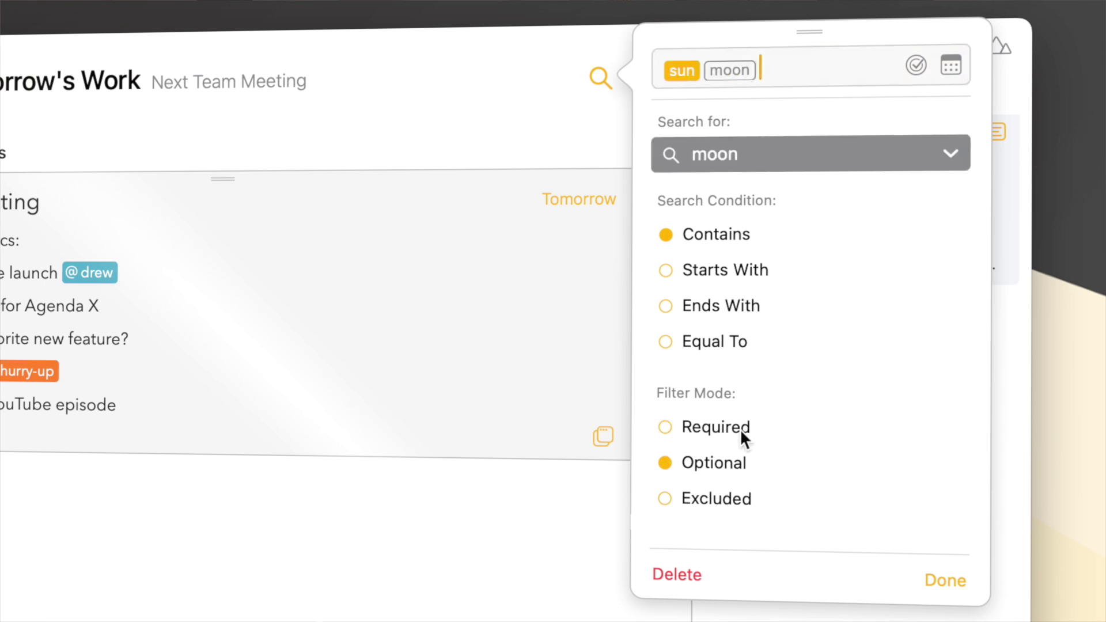
pyautogui.click(718, 498)
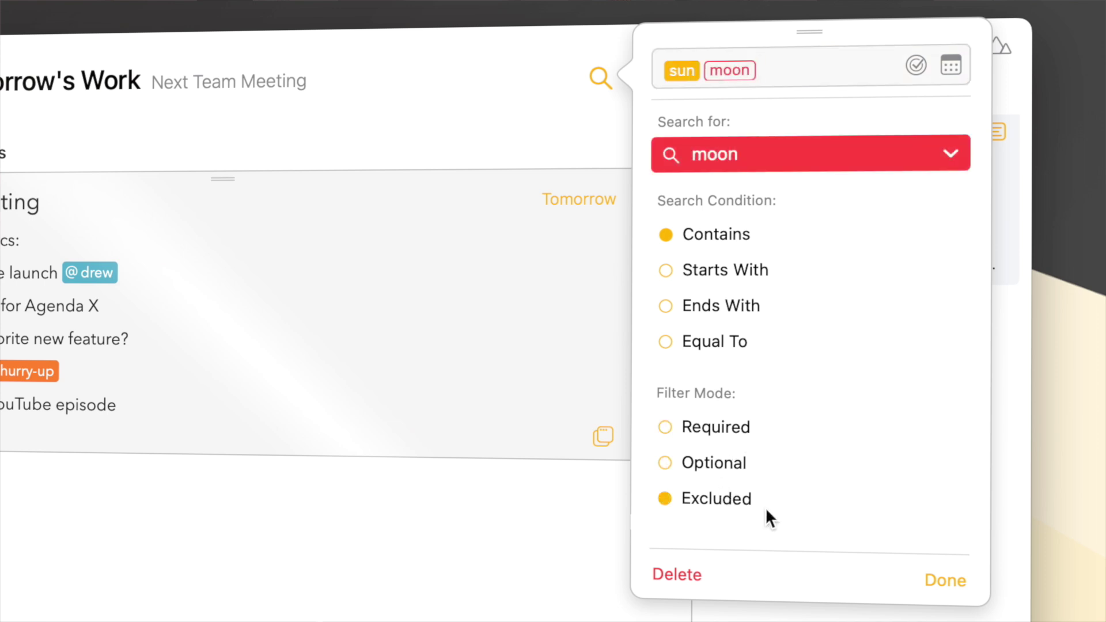
pyautogui.click(941, 579)
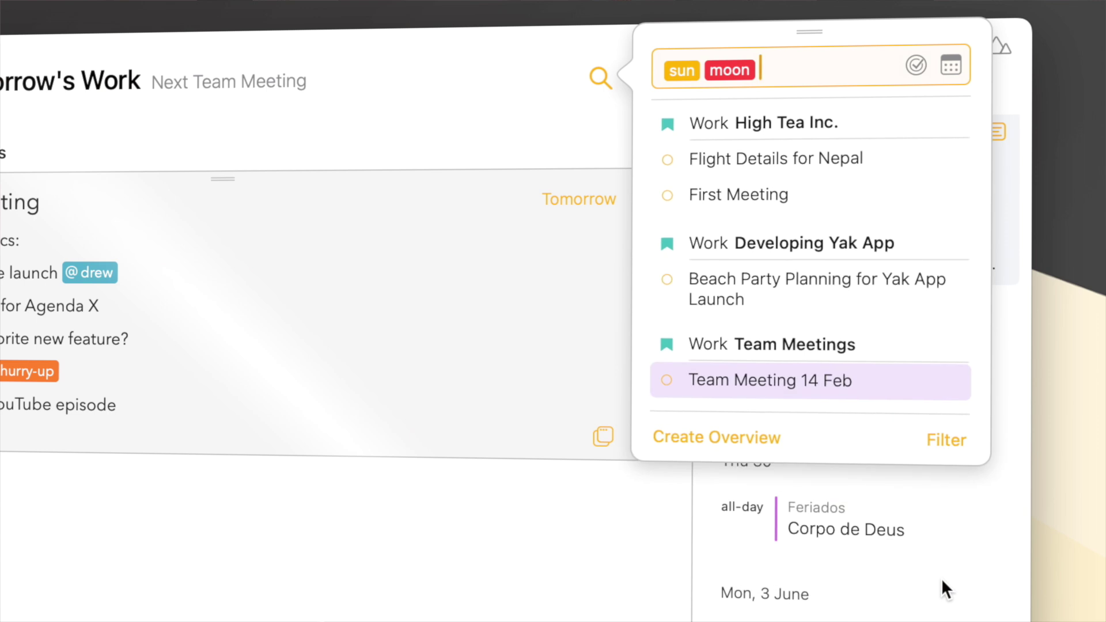
pyautogui.click(679, 72)
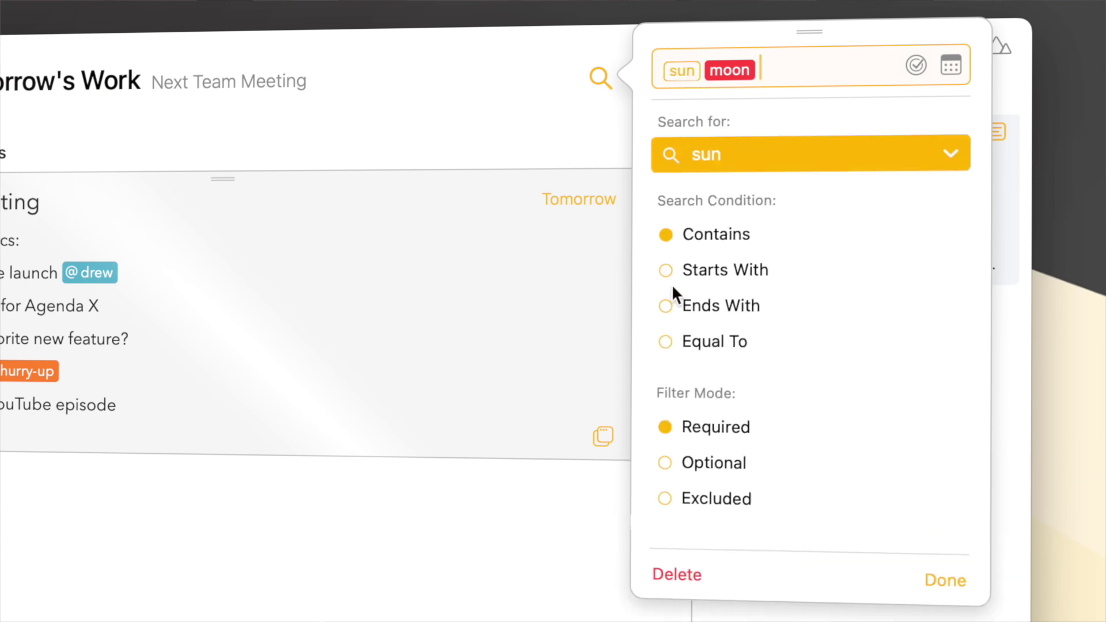
pyautogui.click(668, 343)
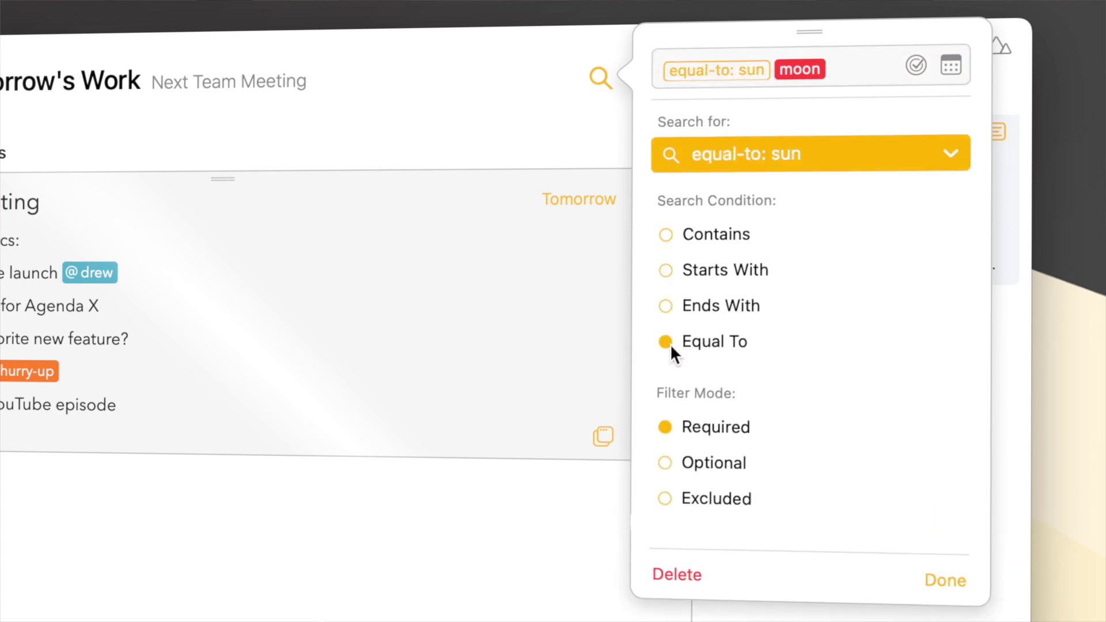
pyautogui.click(944, 581)
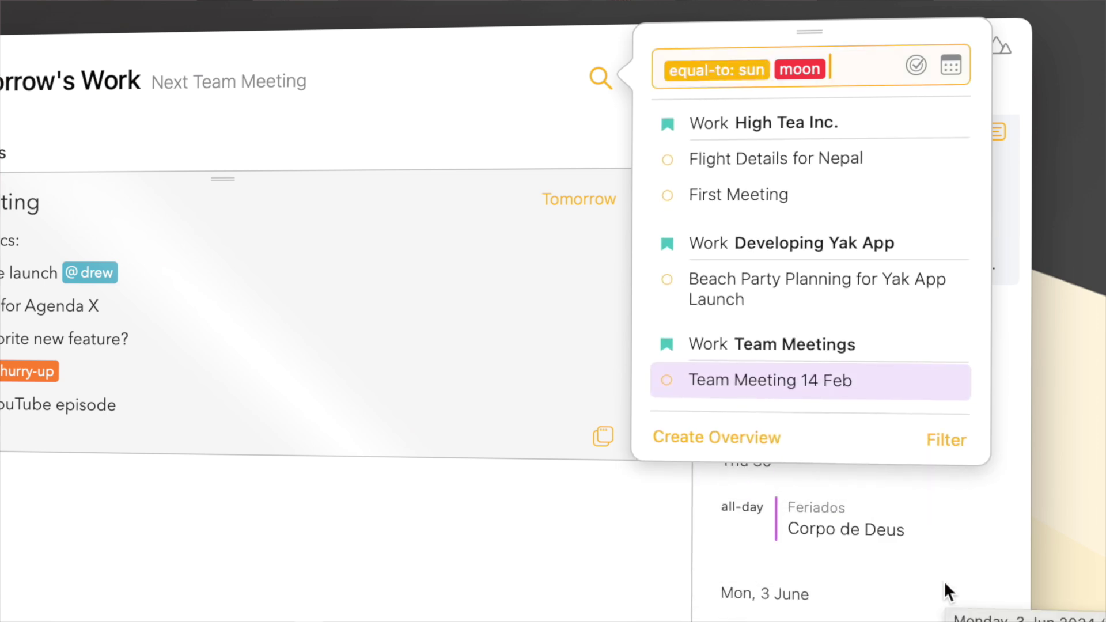
# Step: Replace moon with yak, limiting it first to note titles, then to tags
pyautogui.press('BackSpace')
pyautogui.press('BackSpace')
pyautogui.press('BackSpace')
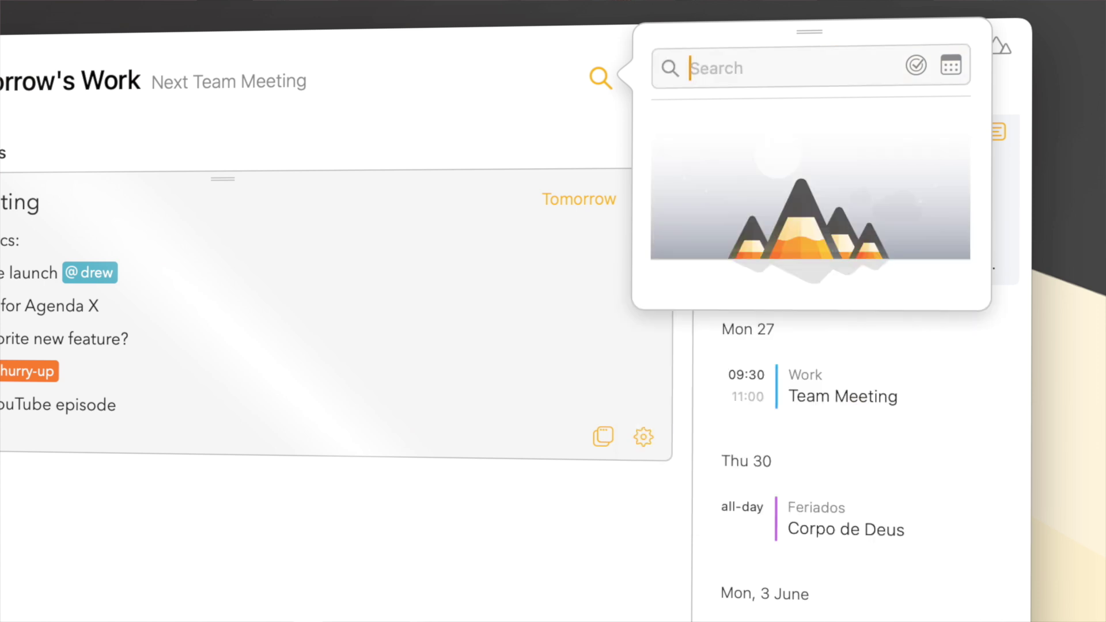
pyautogui.write('yak')
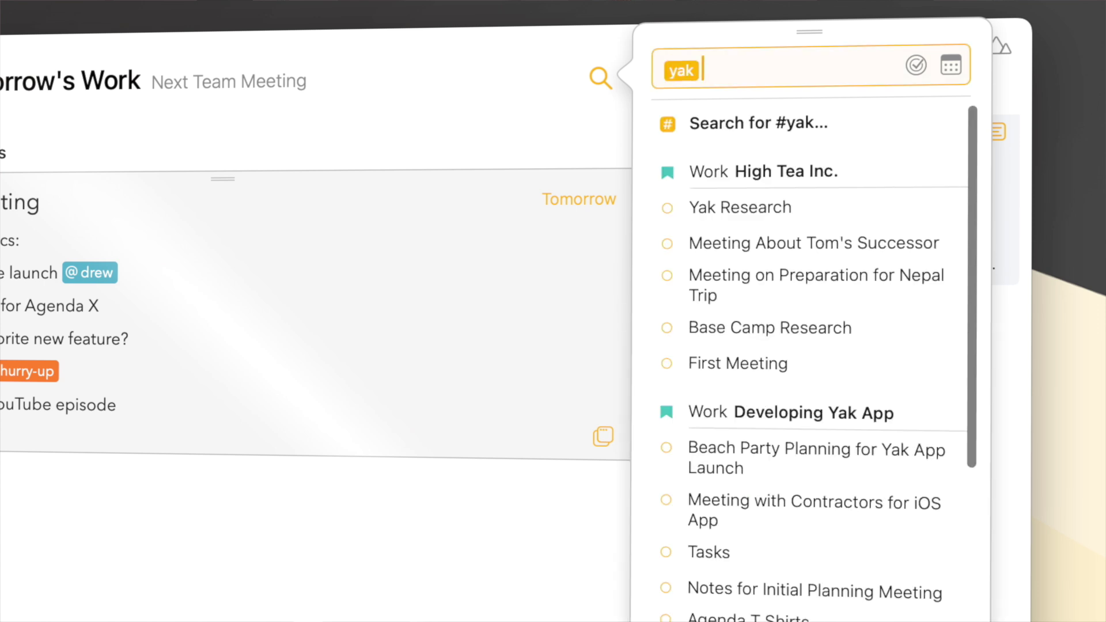
pyautogui.click(693, 71)
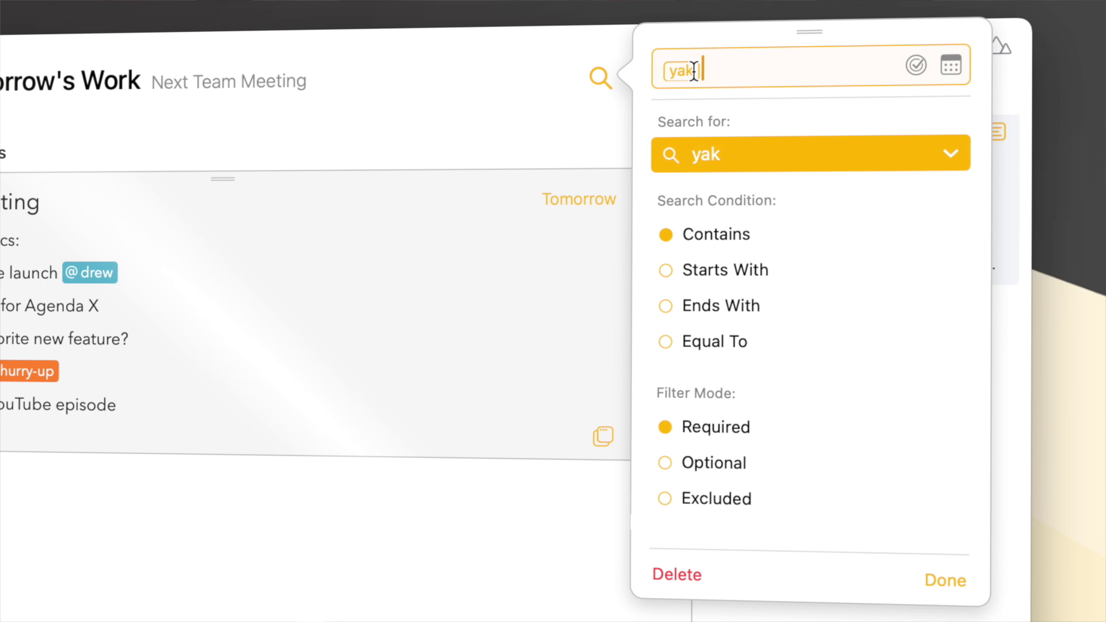
pyautogui.click(953, 149)
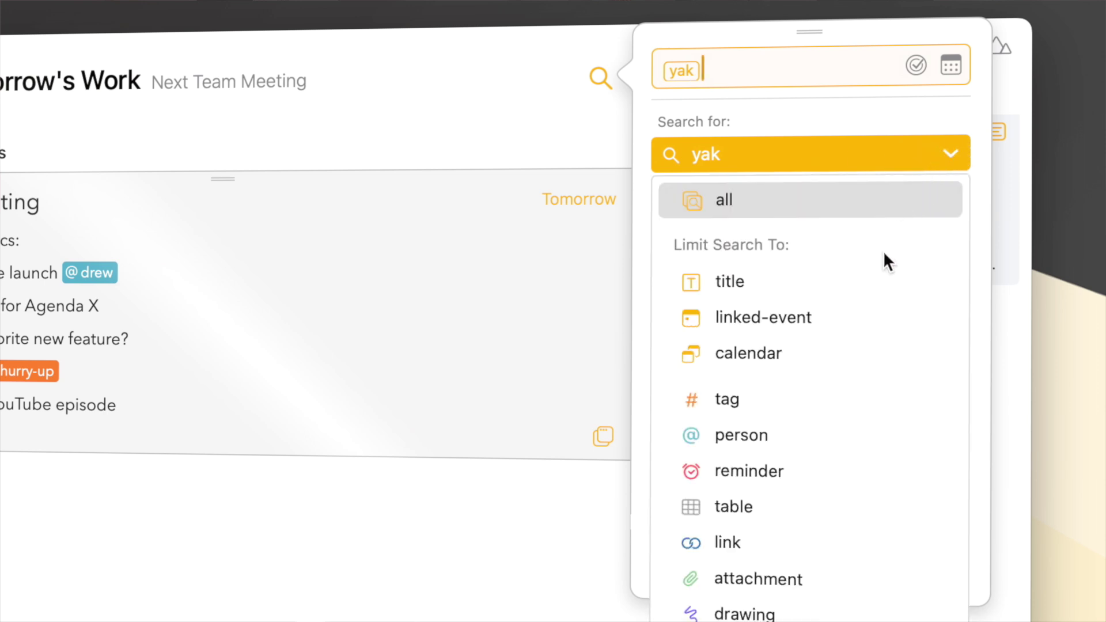
pyautogui.click(879, 281)
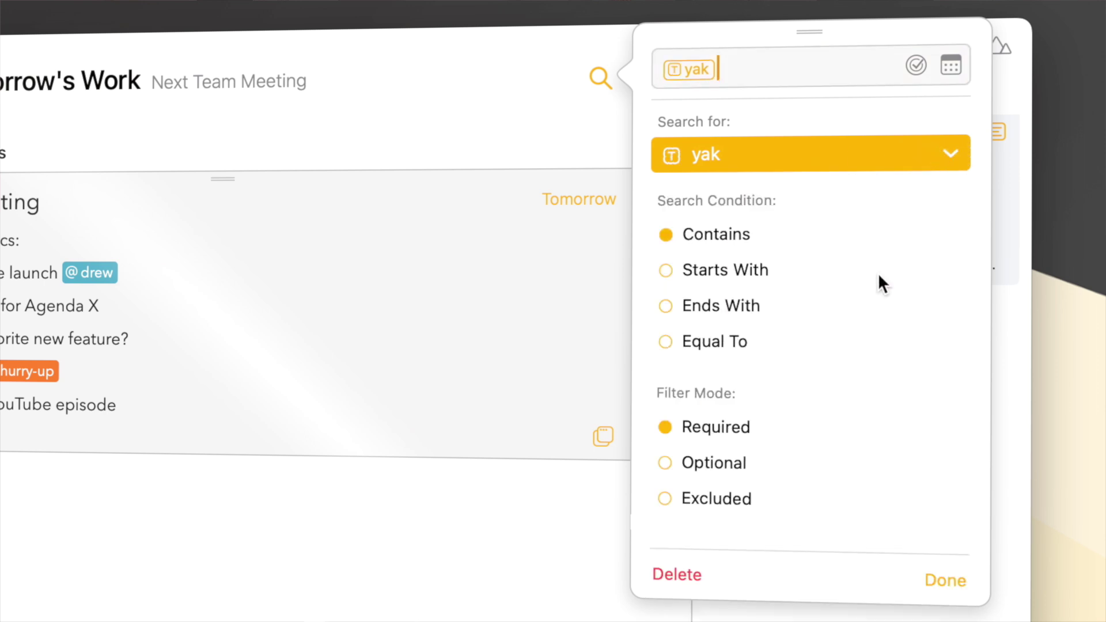
pyautogui.click(951, 152)
pyautogui.click(845, 396)
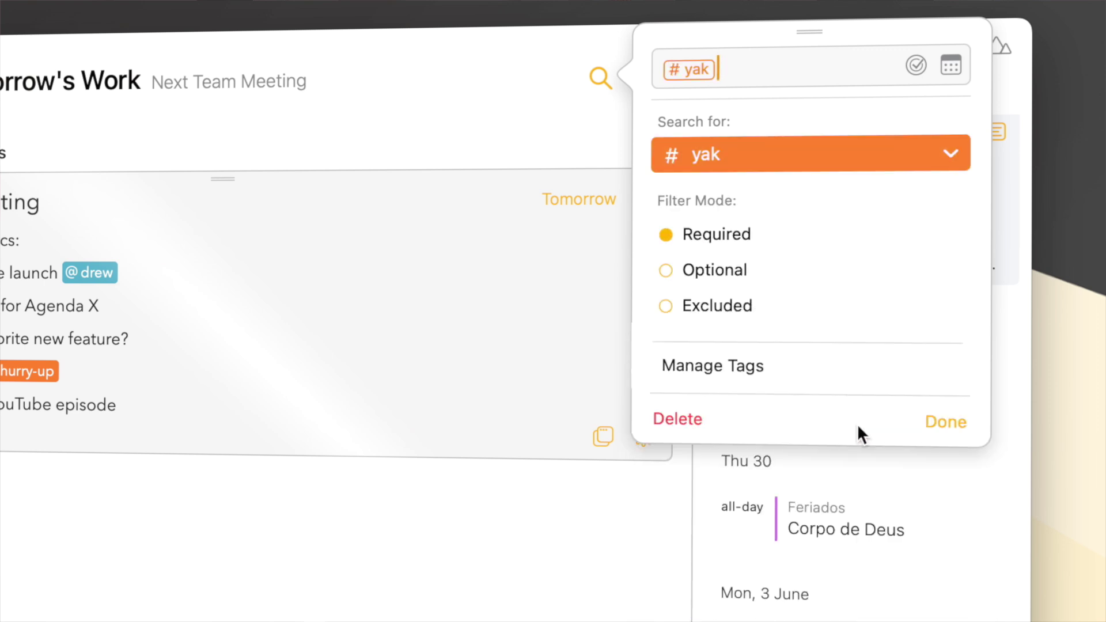
# Step: Swap the yak tag for the 'upcoming' search preset
pyautogui.click(951, 153)
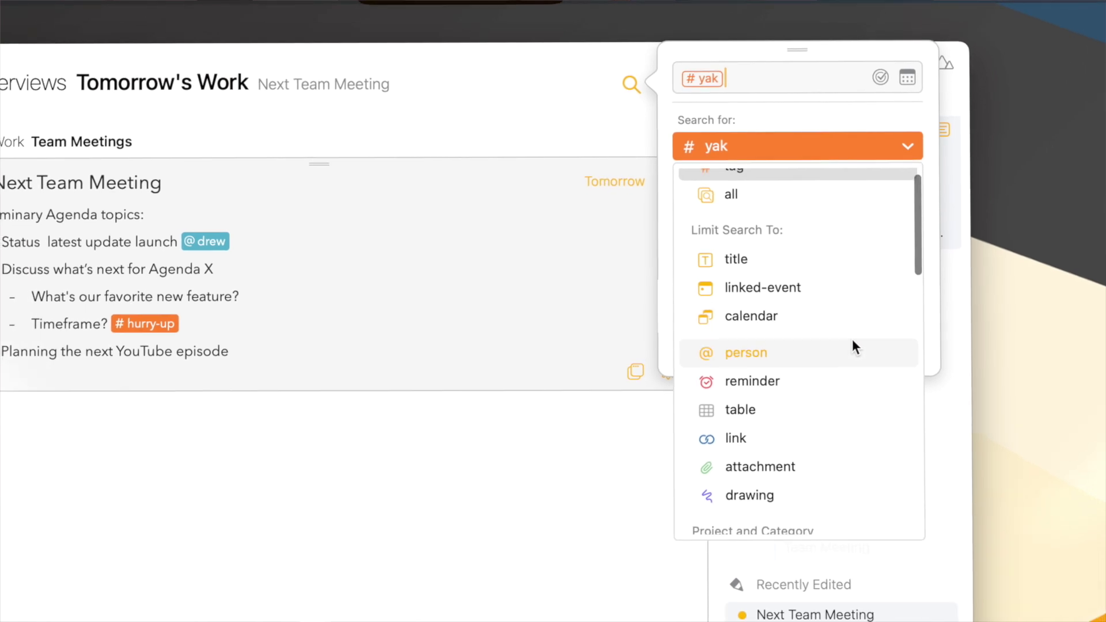
pyautogui.scroll(-10, 852, 346)
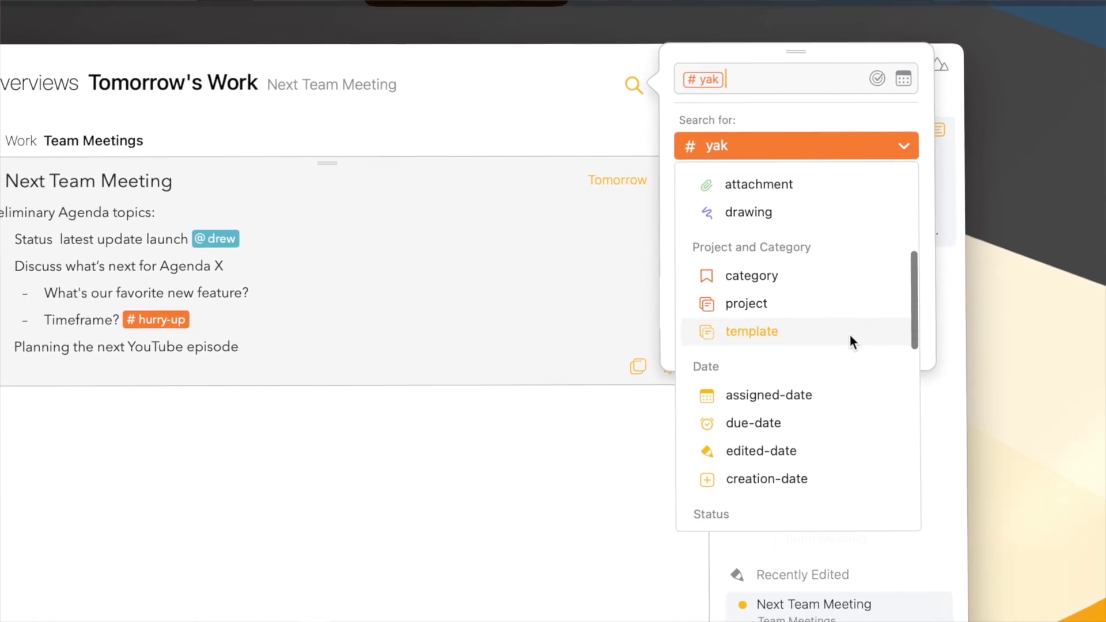
pyautogui.scroll(-8, 851, 341)
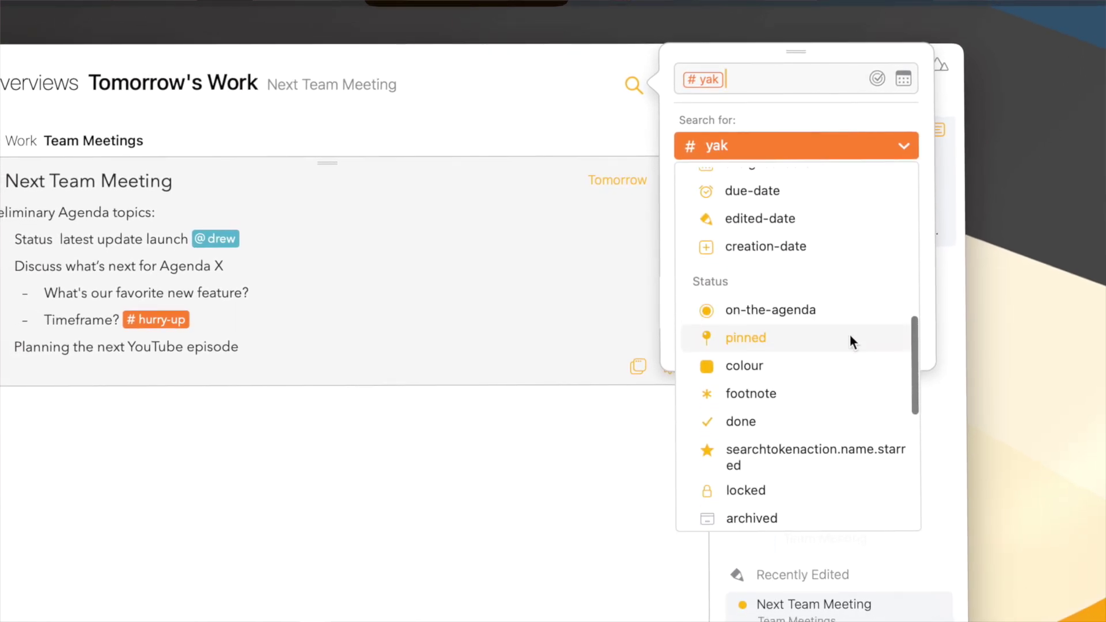
pyautogui.scroll(-6, 851, 340)
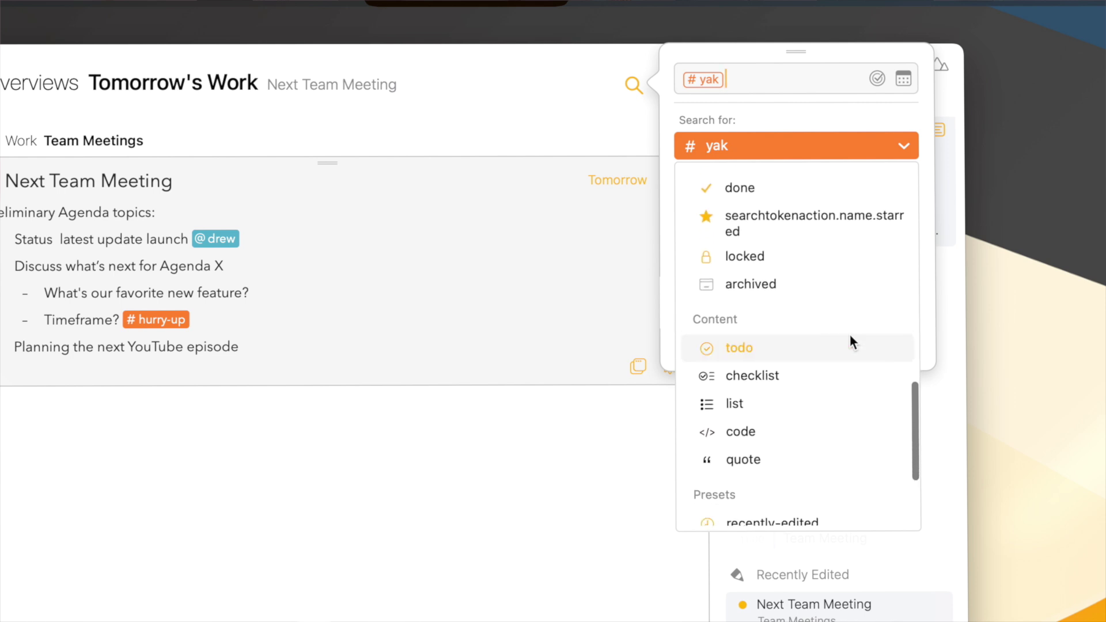
pyautogui.scroll(-5, 850, 341)
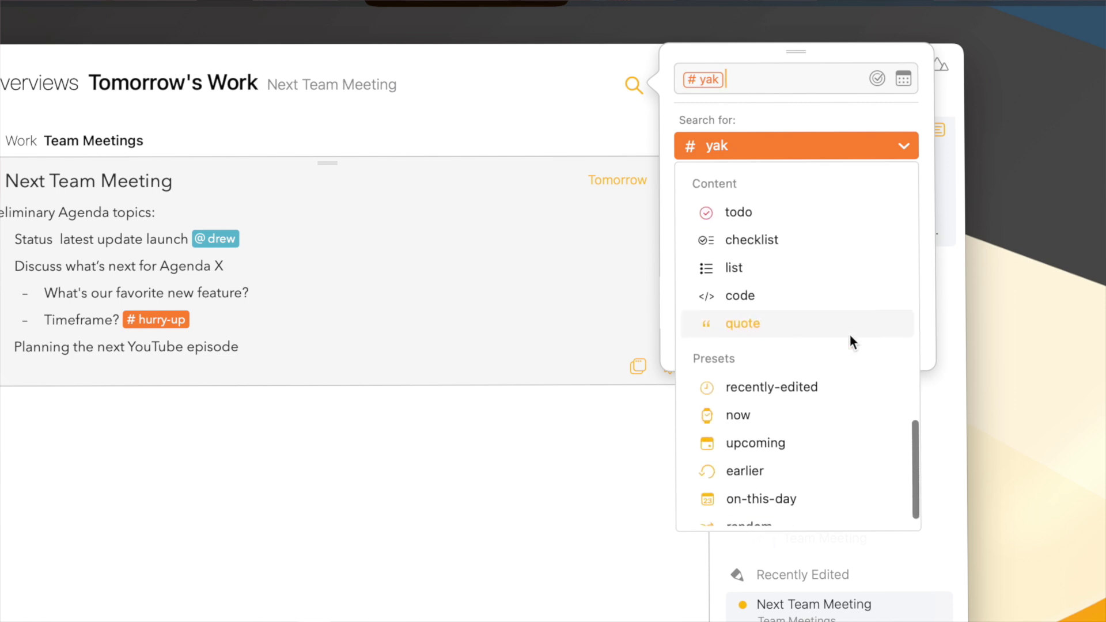
pyautogui.scroll(-2, 850, 341)
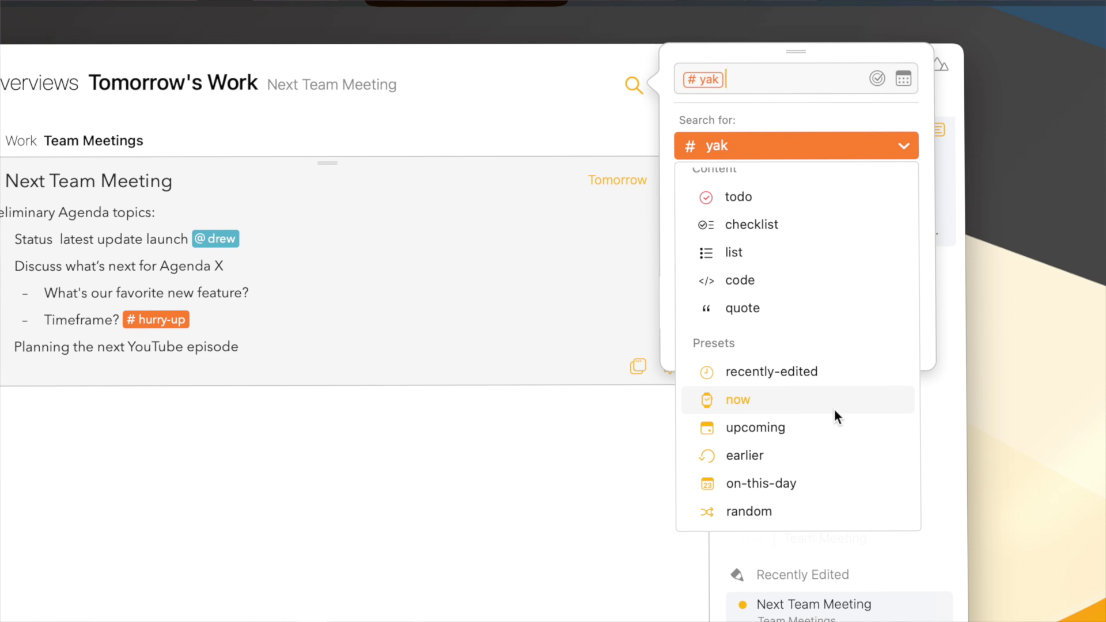
pyautogui.click(833, 425)
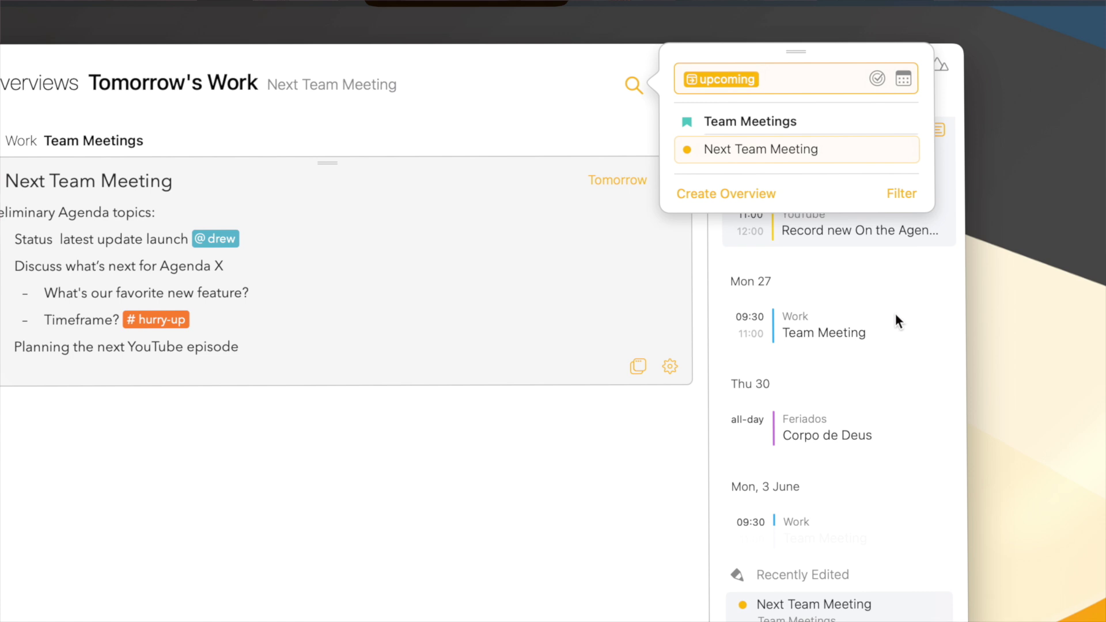
# Step: Replace the preset with a title(yak) token and #branding tag, then open Yak Research
pyautogui.press('BackSpace')
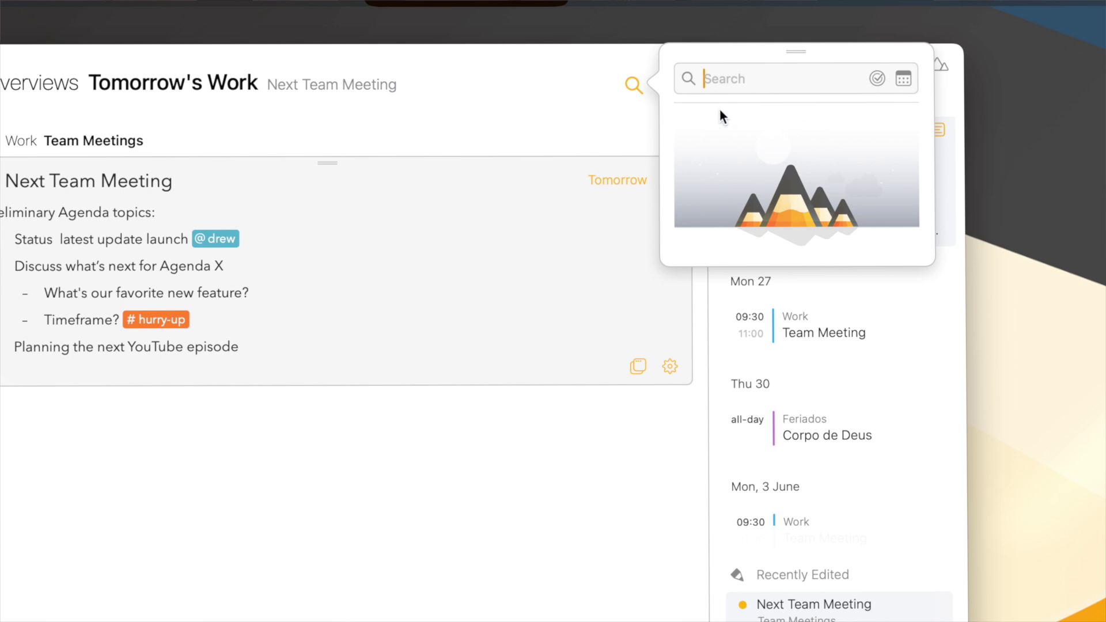
pyautogui.write('(')
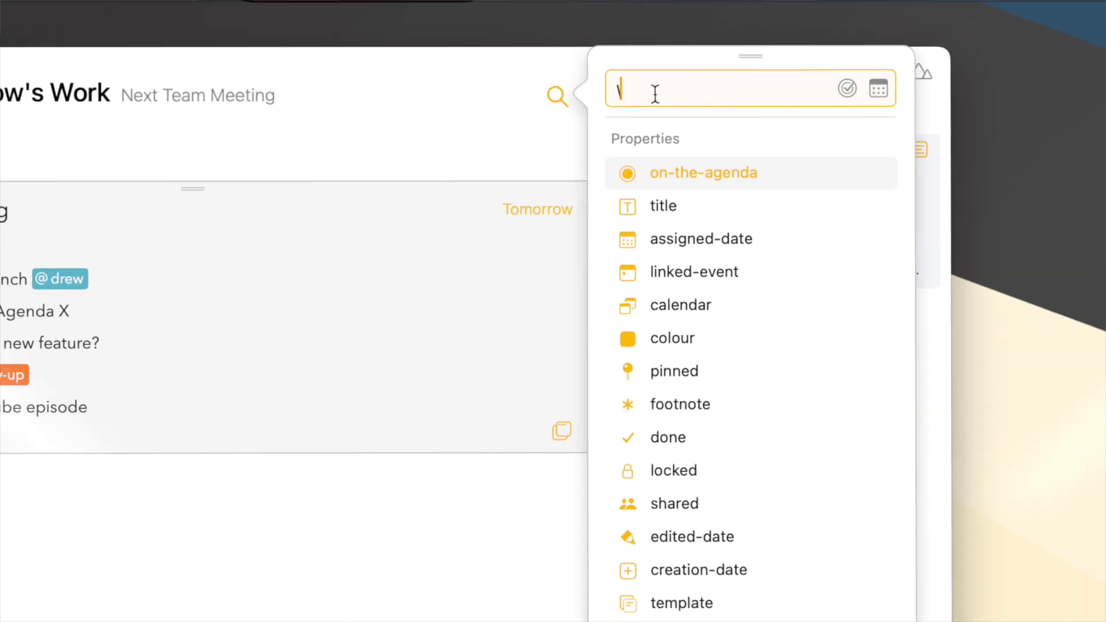
pyautogui.write('title')
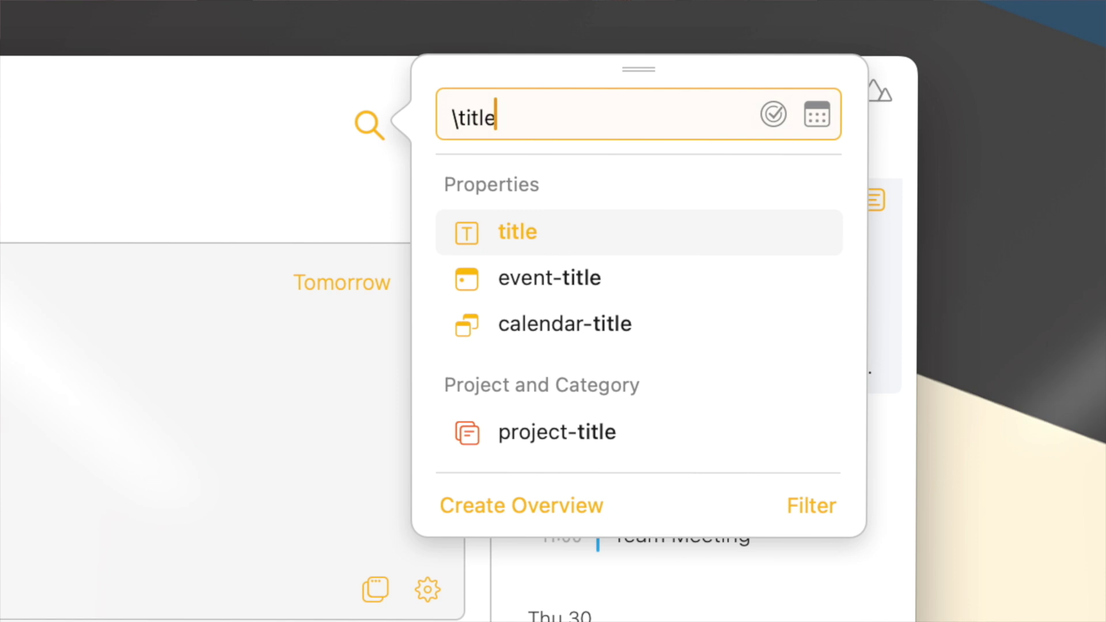
pyautogui.write('(yak)')
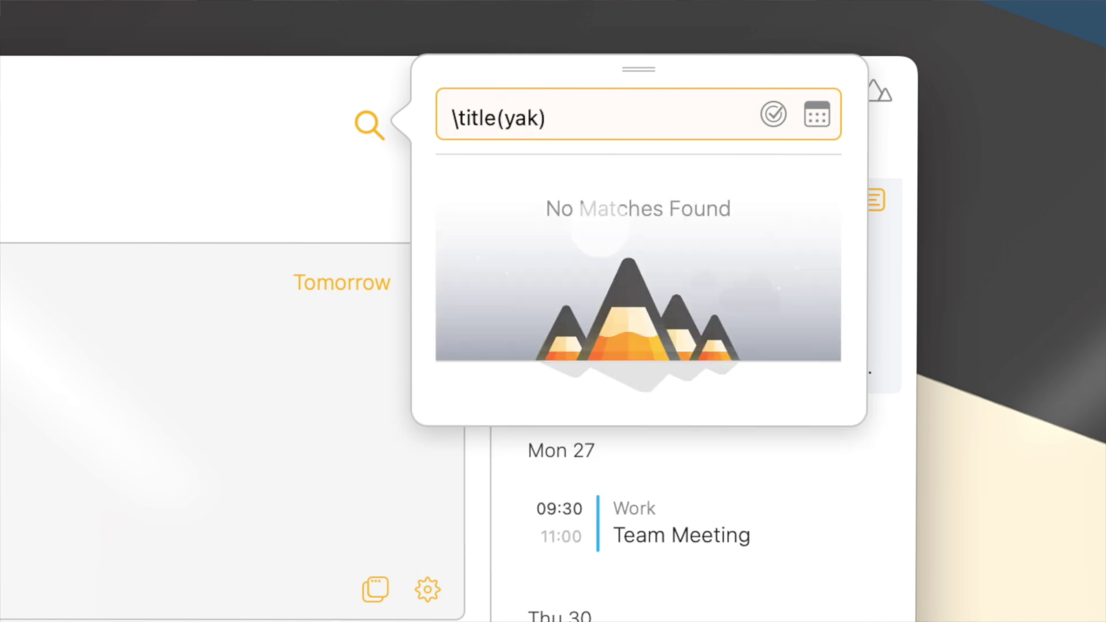
pyautogui.press('Return')
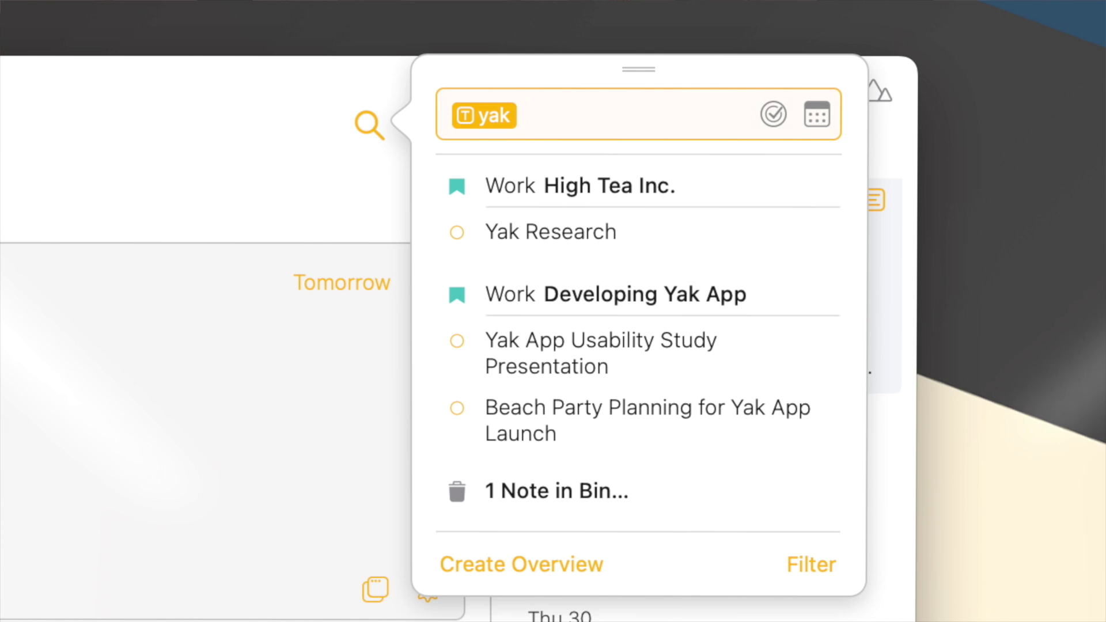
pyautogui.write('#')
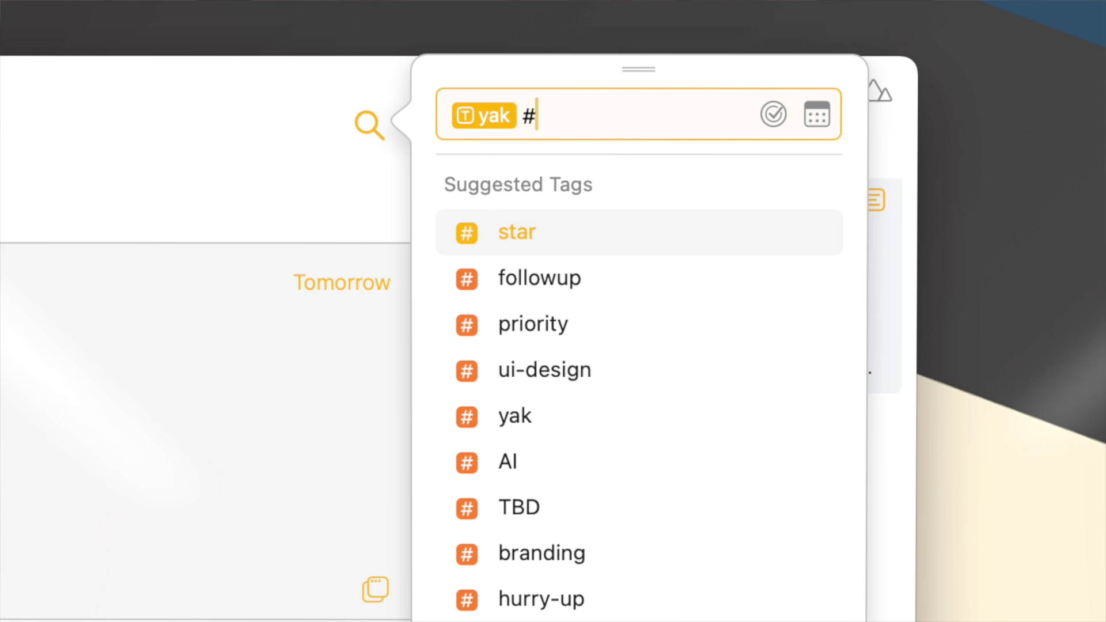
pyautogui.write('bran')
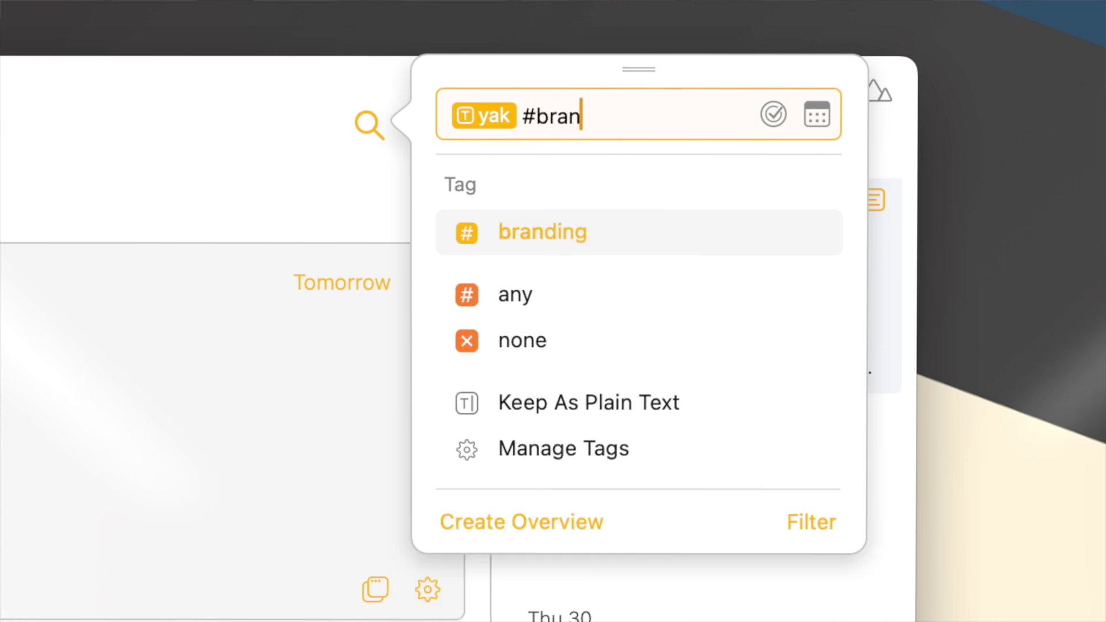
pyautogui.click(593, 234)
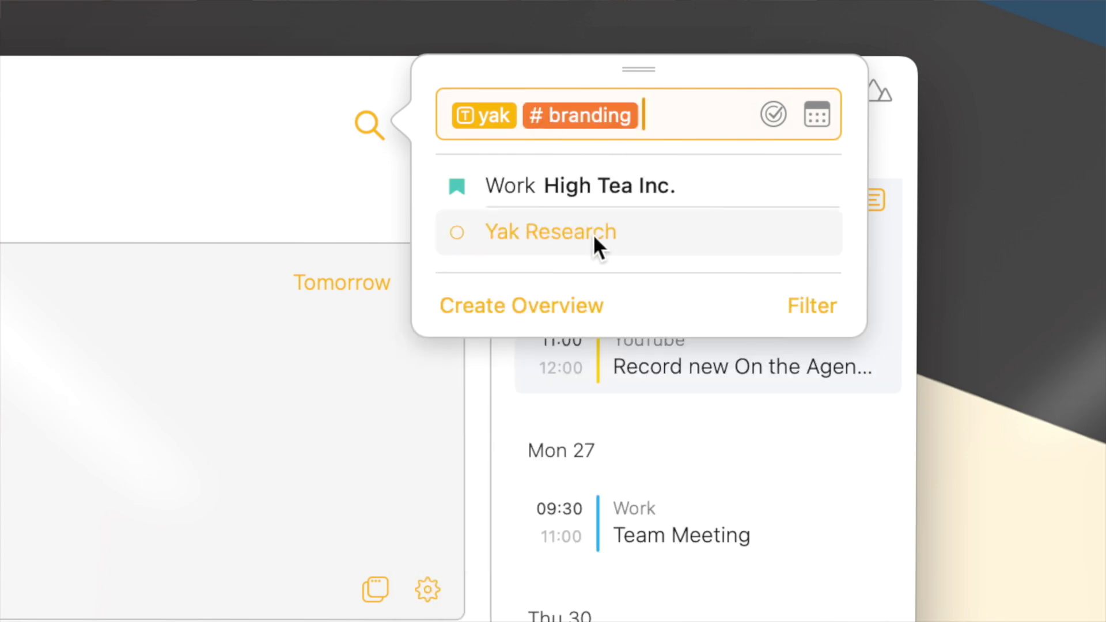
pyautogui.click(592, 234)
# Step: Add an Image attachment filter, try a colour query, then clear all search tokens
pyautogui.write('\\att')
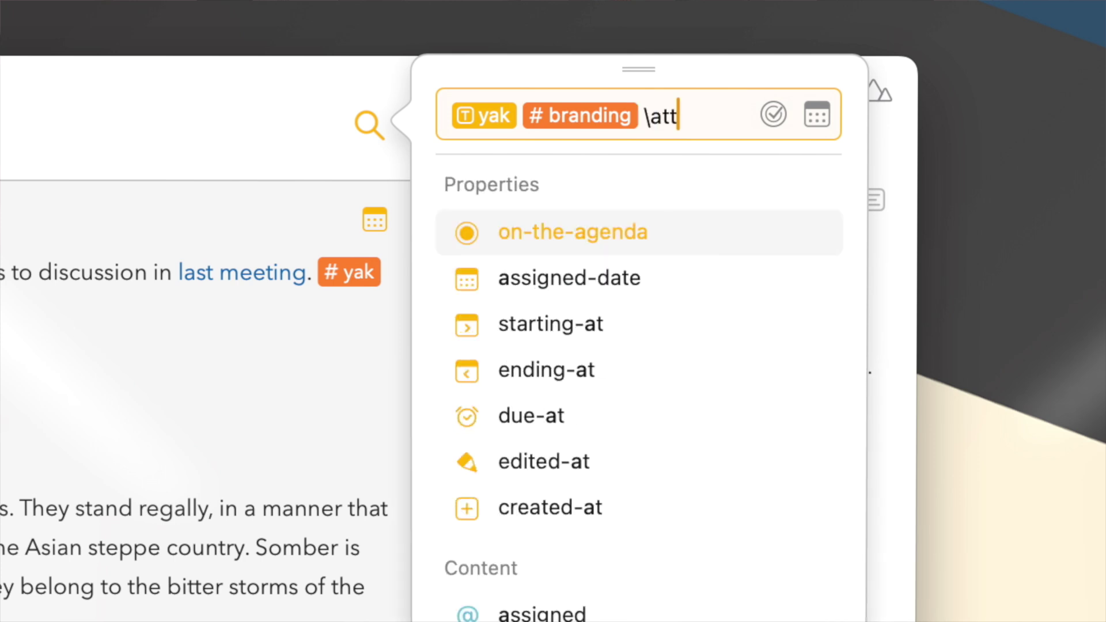
pyautogui.press('Down')
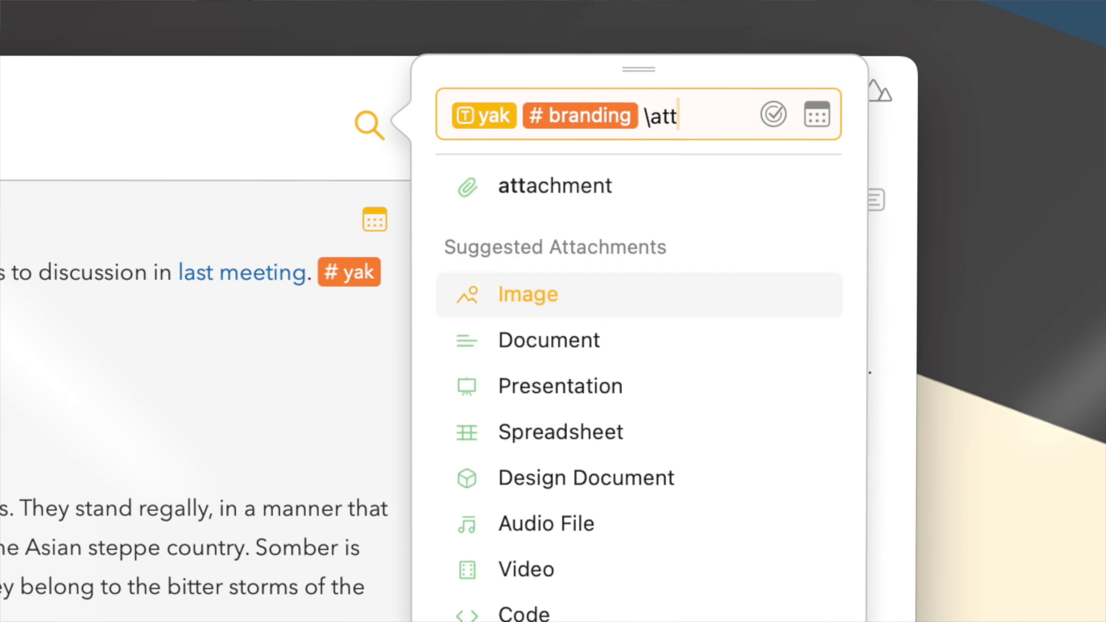
pyautogui.press('Return')
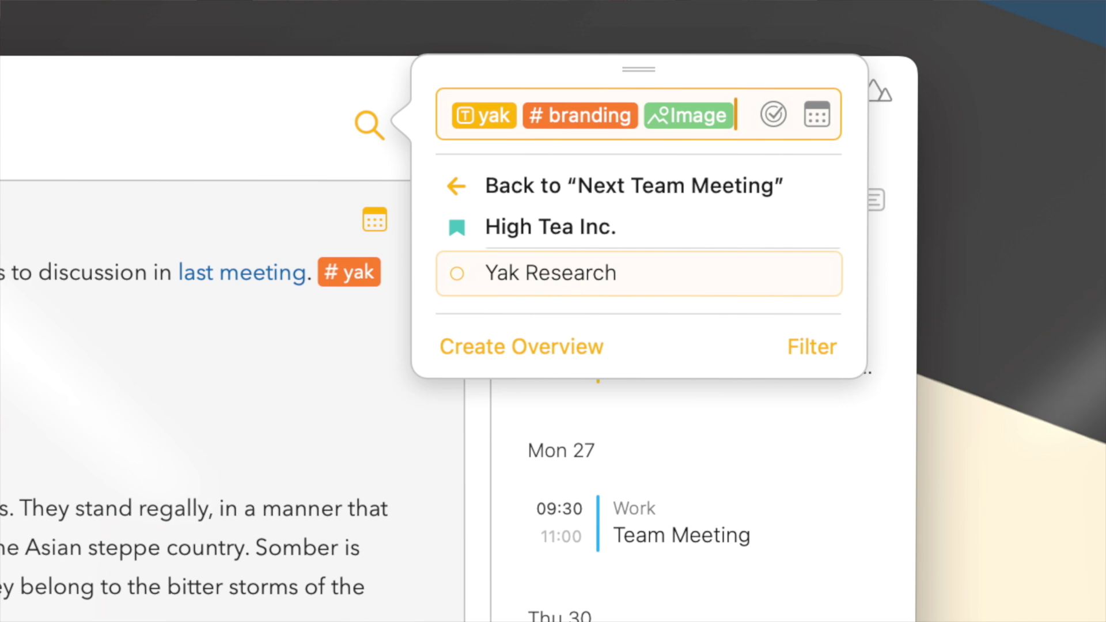
pyautogui.write('\\color')
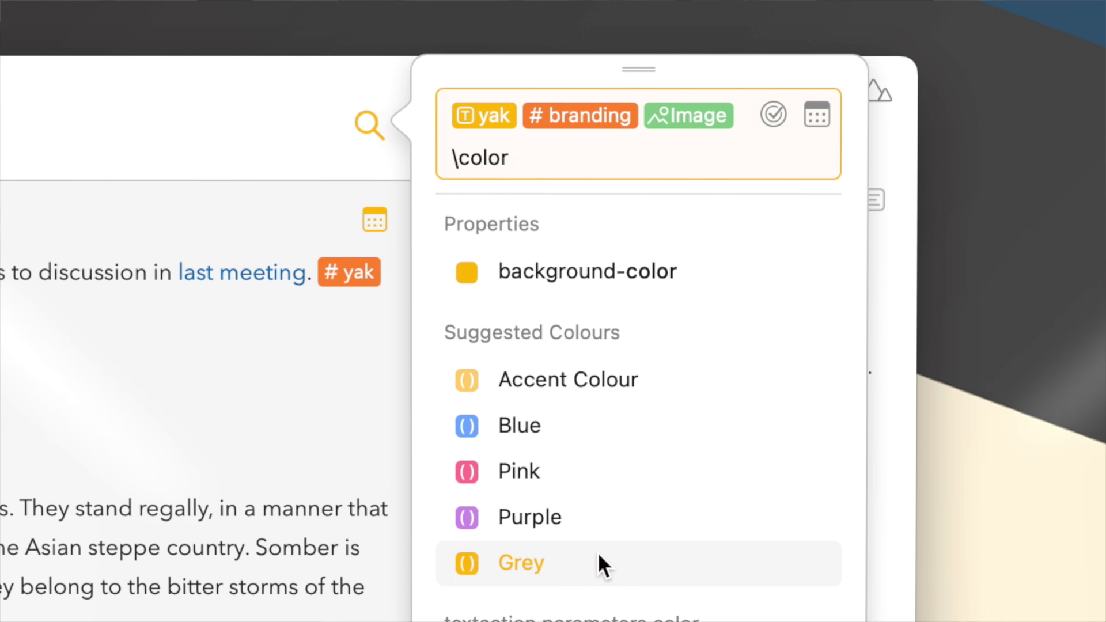
pyautogui.press('BackSpace')
pyautogui.press('BackSpace')
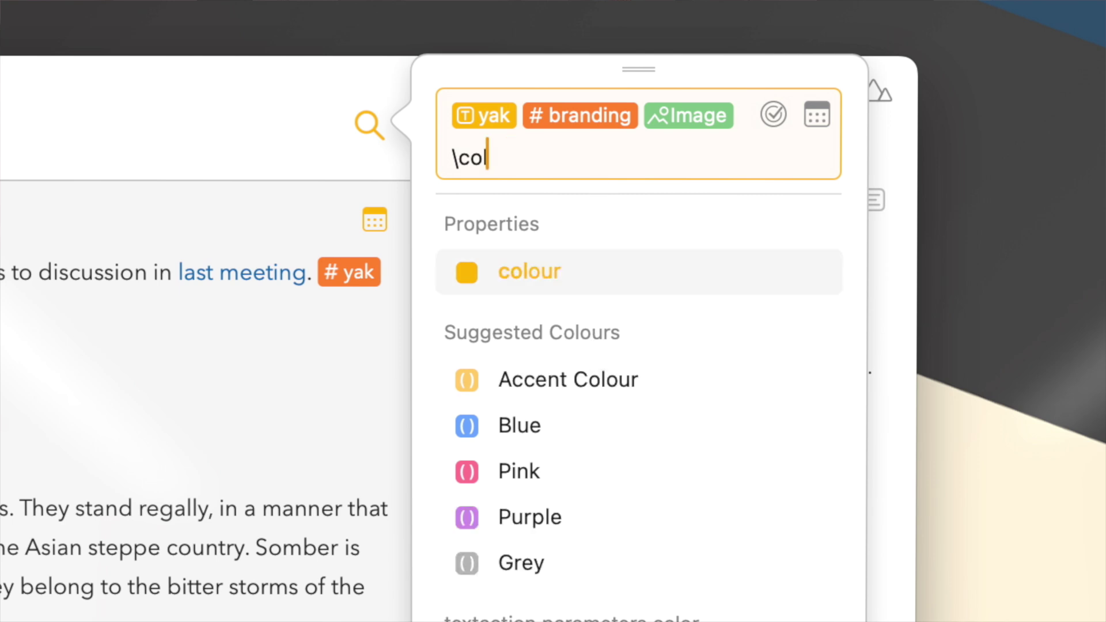
pyautogui.press('BackSpace')
pyautogui.press('BackSpace')
pyautogui.press('BackSpace')
pyautogui.press('BackSpace')
pyautogui.press('BackSpace')
pyautogui.press('BackSpace')
pyautogui.press('BackSpace')
pyautogui.press('BackSpace')
pyautogui.press('BackSpace')
pyautogui.press('BackSpace')
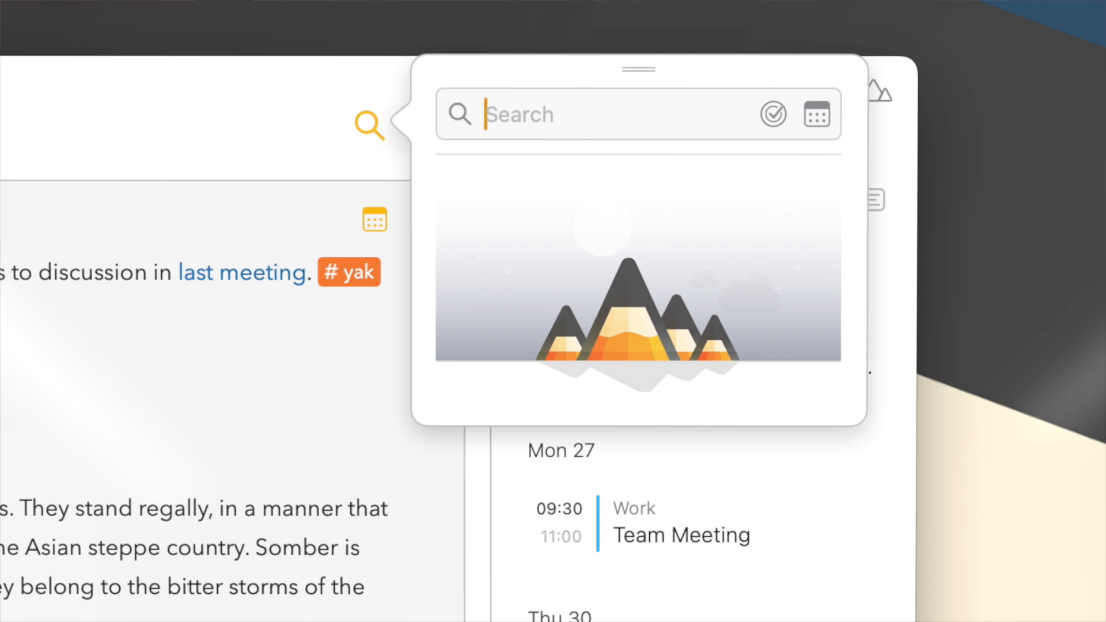
pyautogui.write('@tom')
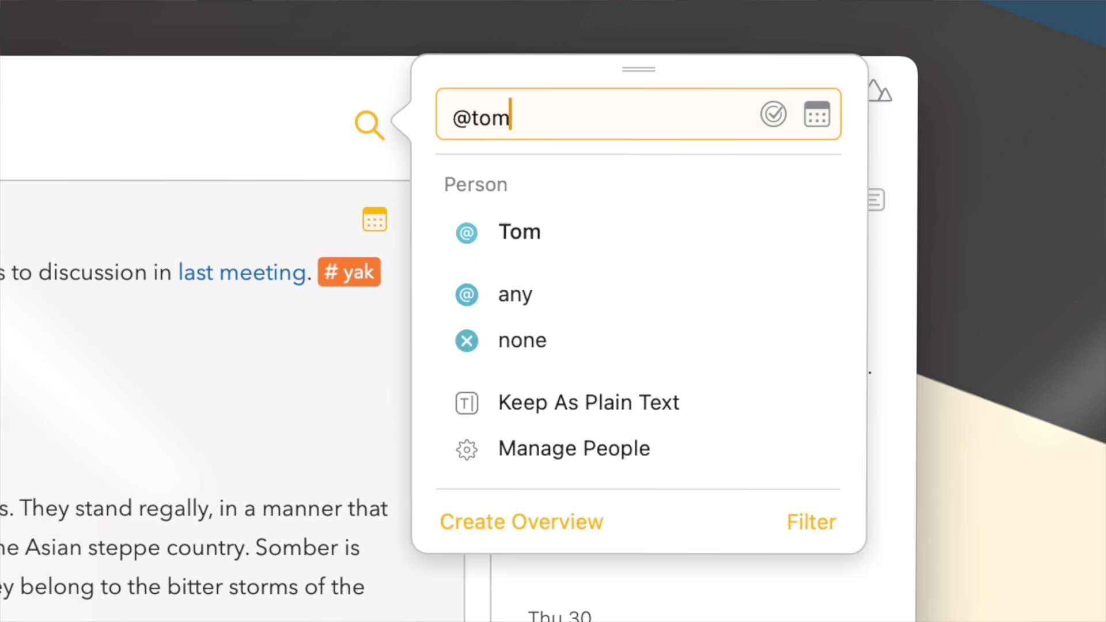
pyautogui.write(' OR @janice')
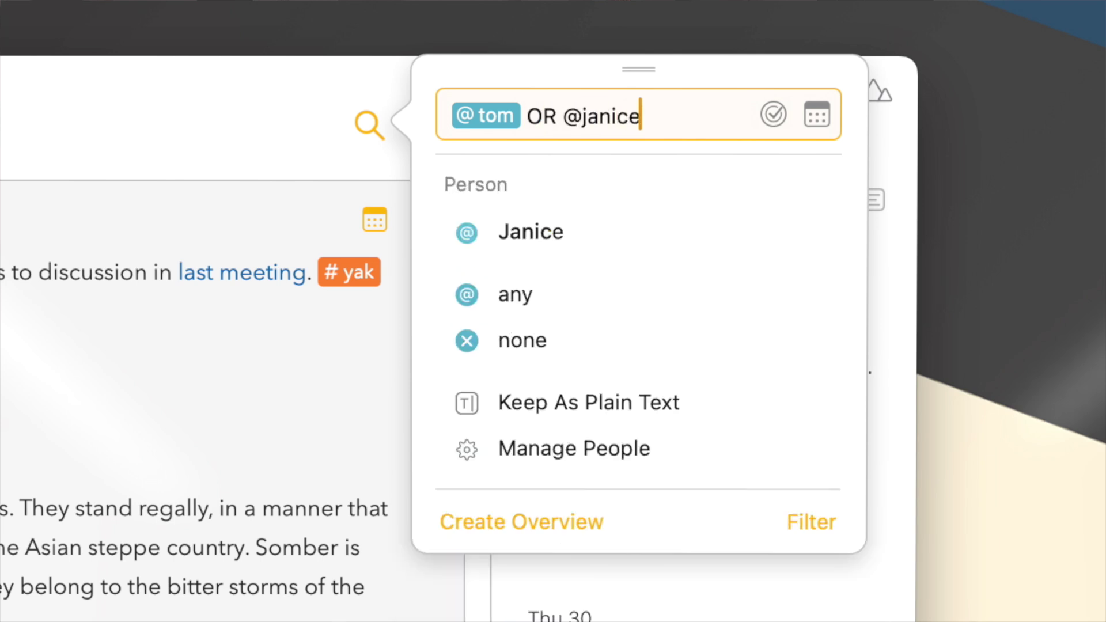
pyautogui.press('Return')
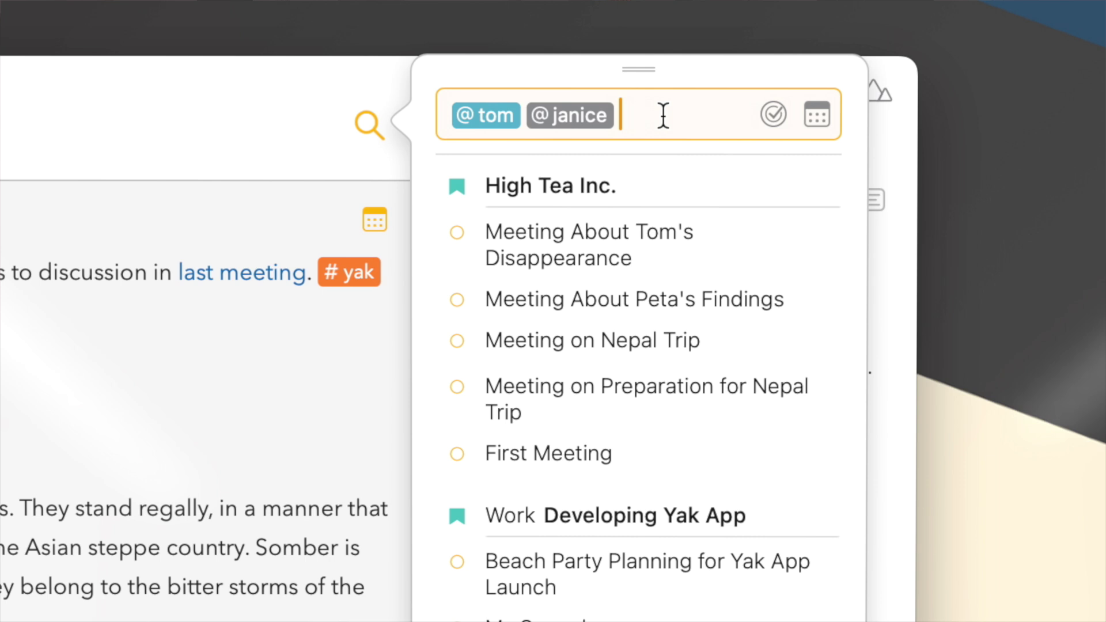
pyautogui.moveTo(663, 115); pyautogui.dragTo(456, 113)
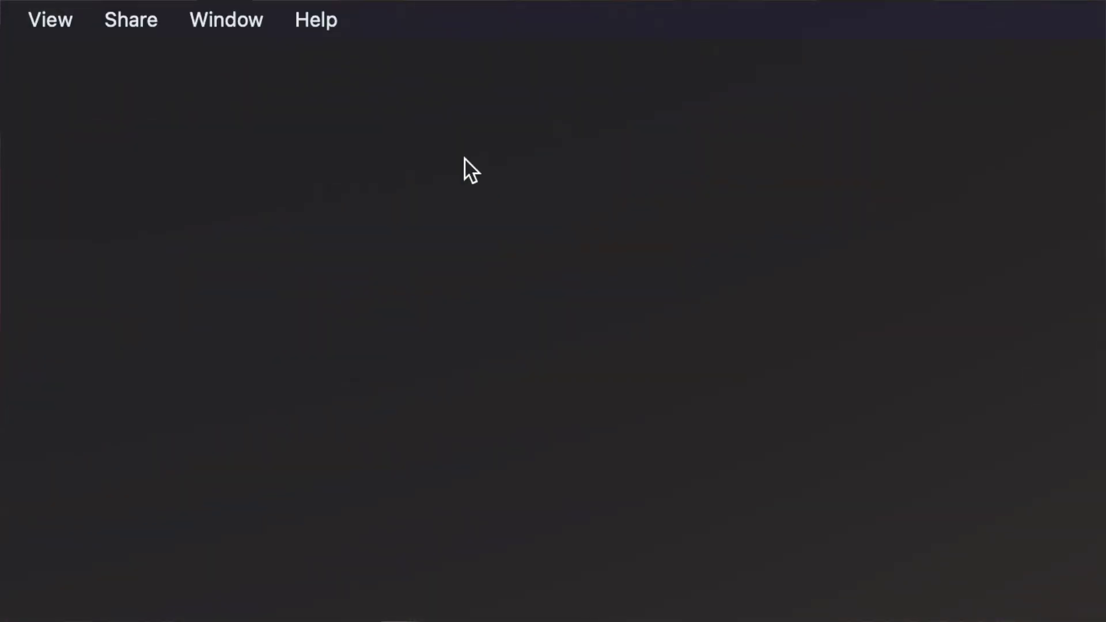
# Step: Bring up the Help menu showing the Search Syntax Cheat Sheet
pyautogui.click(327, 24)
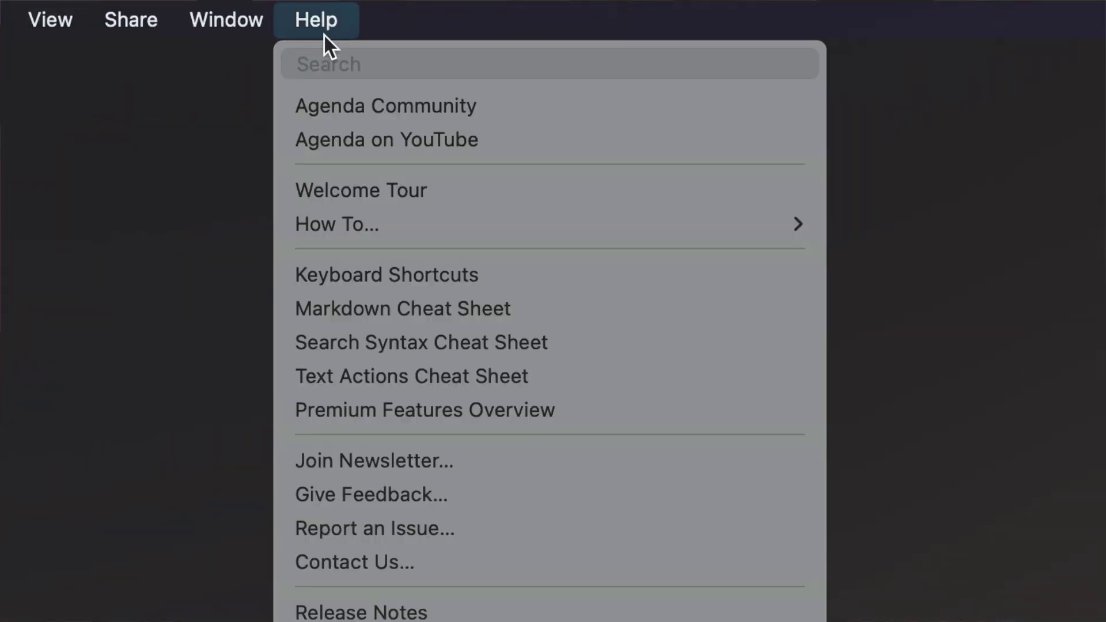